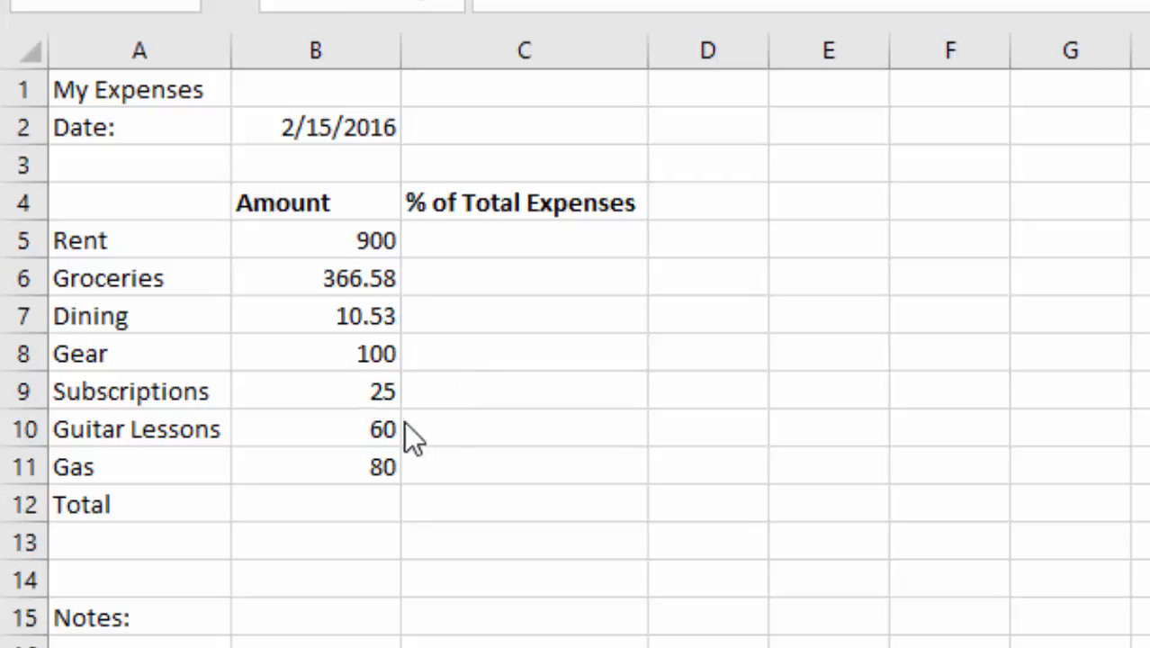
Step: Change the year of the date in cell B2 so that it reads 2/15/2017
click(326, 501)
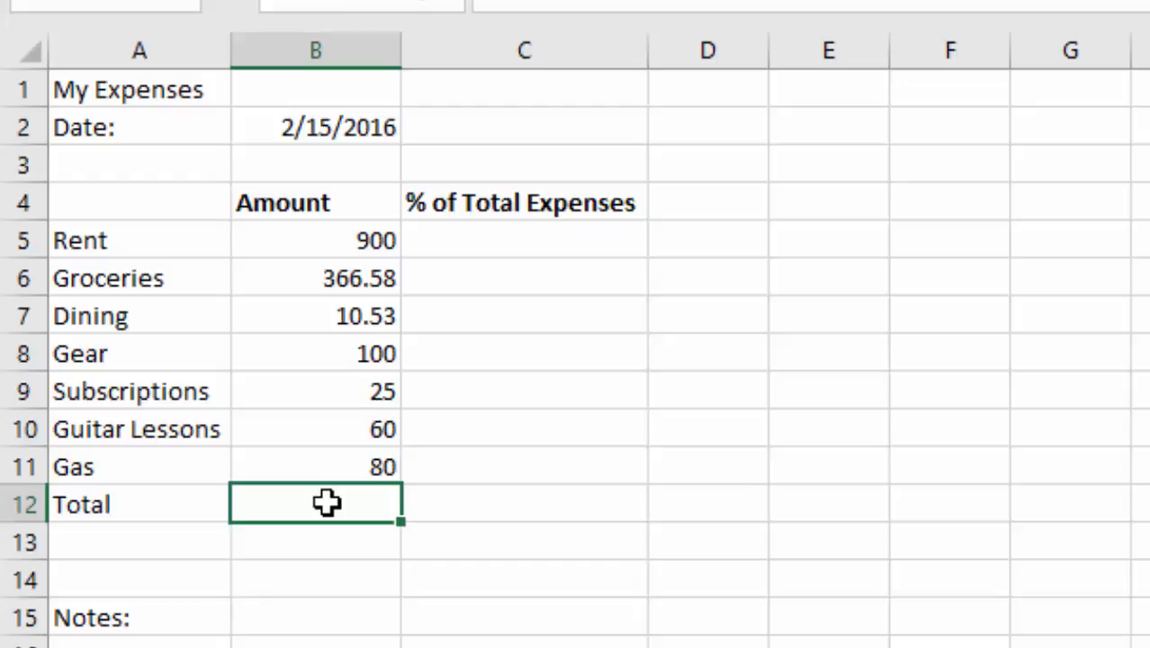
click(393, 131)
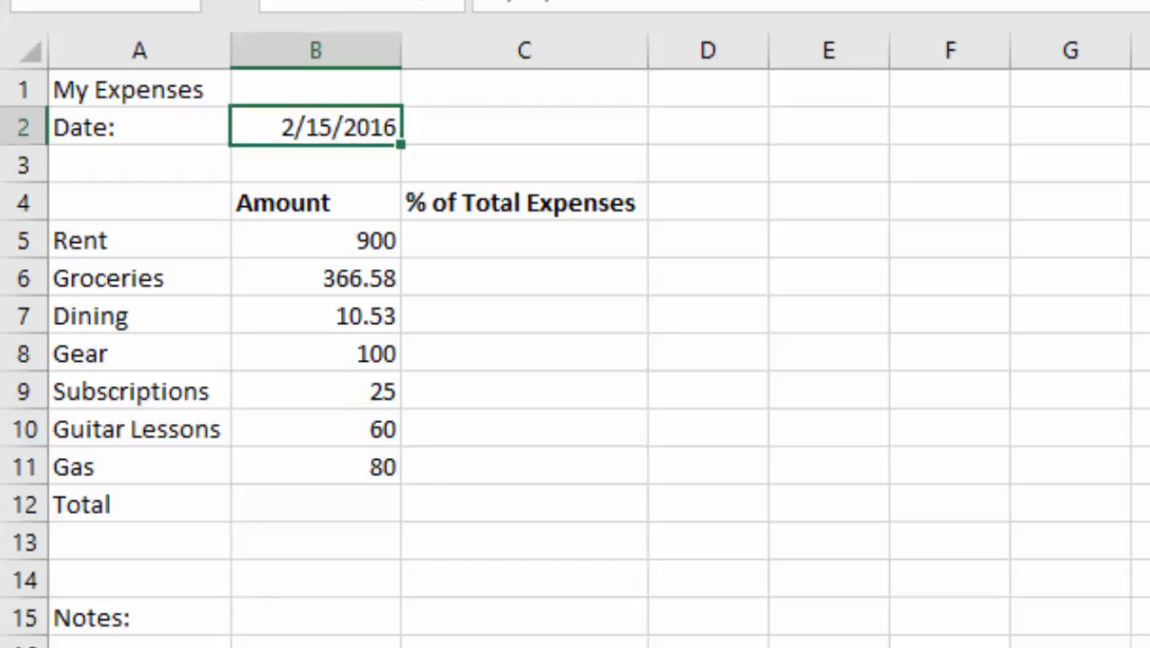
click(679, 3)
key(BackSpace)
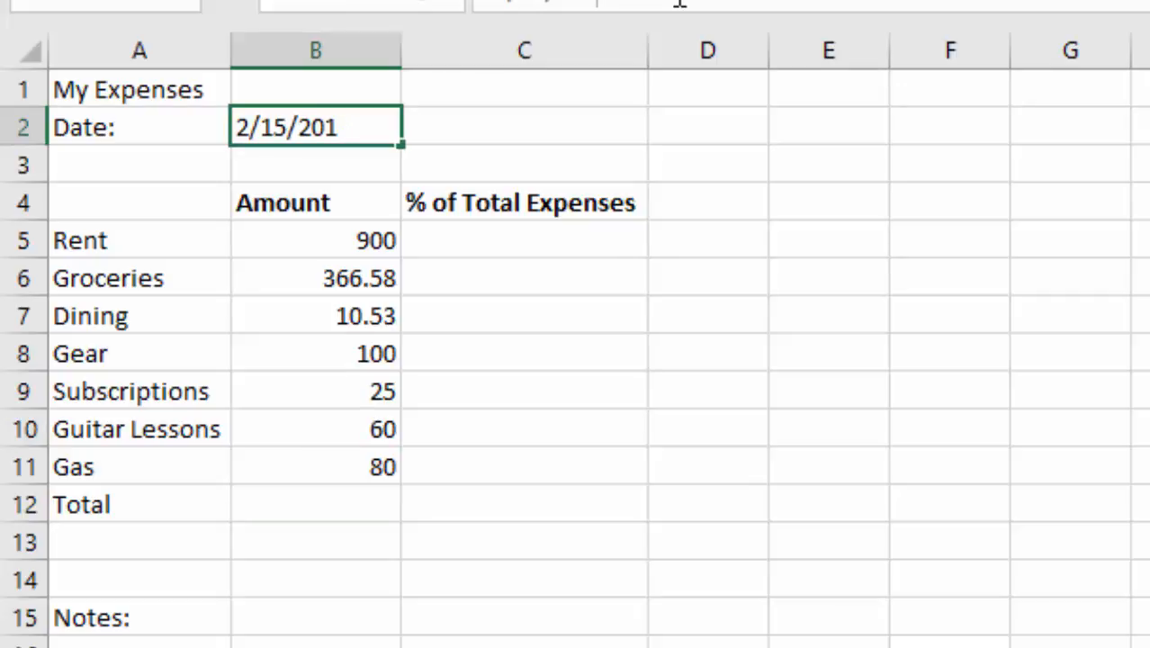
text(7)
key(Return)
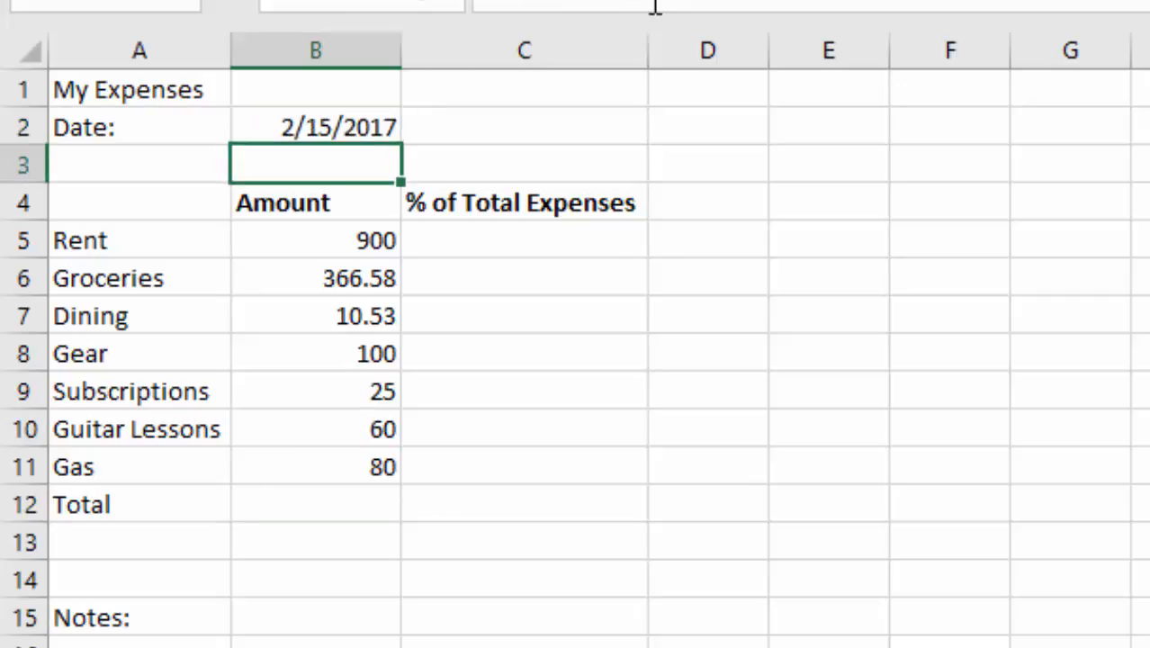
Step: Total the expense amounts in cell B12 with AutoSum over the range B5:B11
key(Down)
key(Down)
click(328, 503)
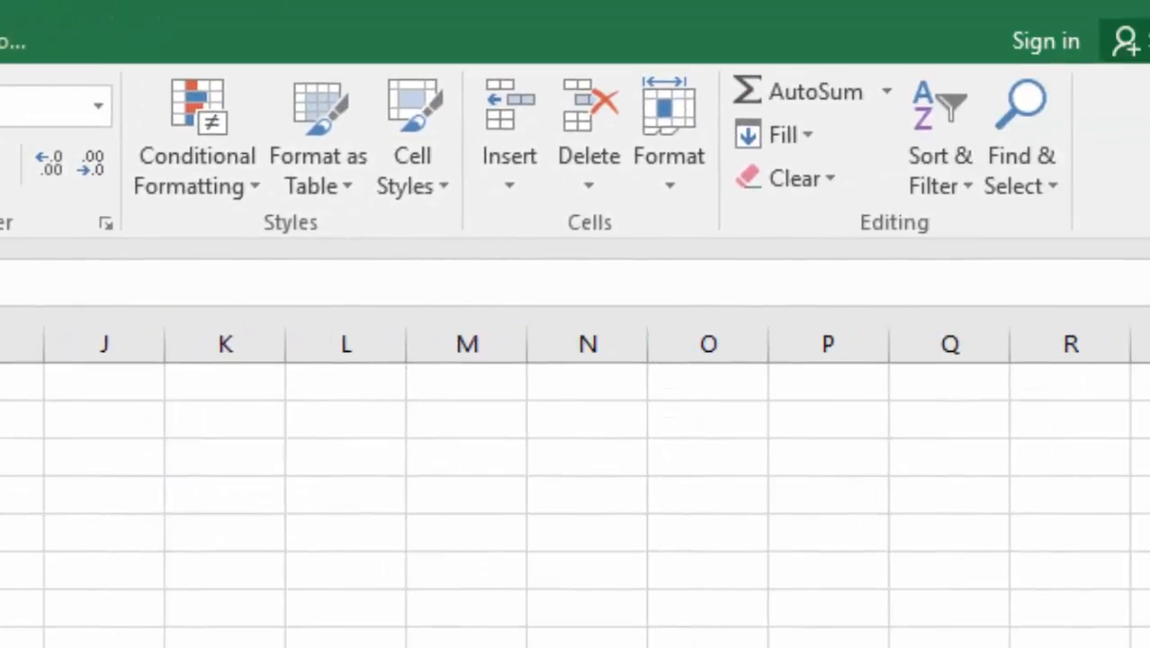
click(783, 76)
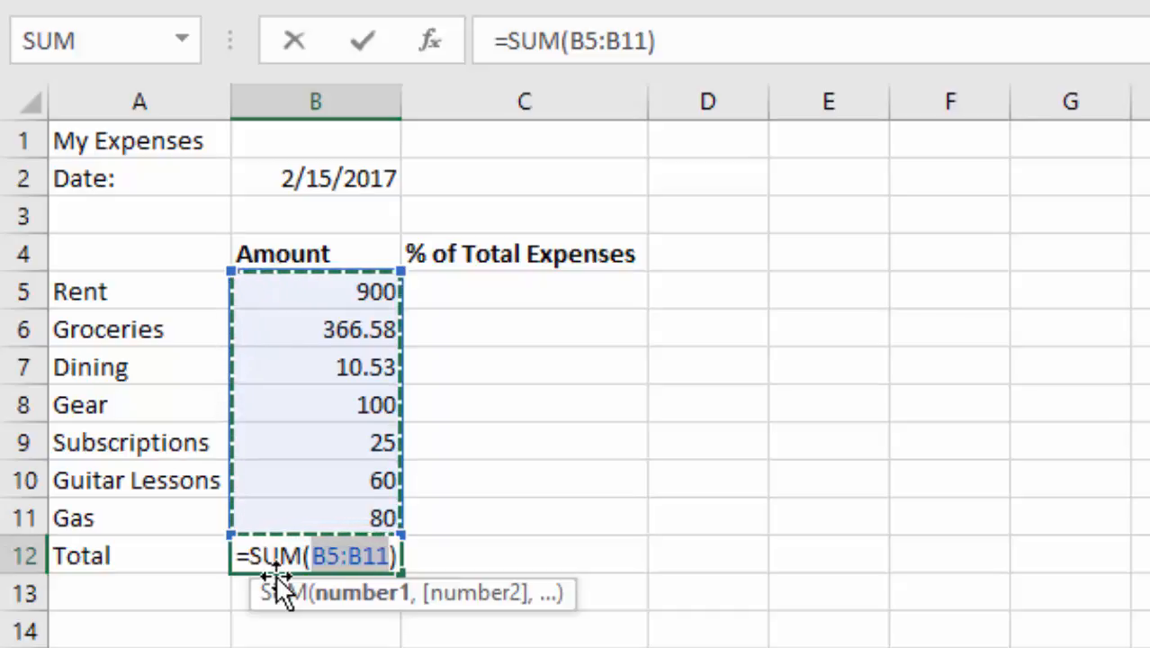
click(349, 297)
drag(349, 297, 351, 511)
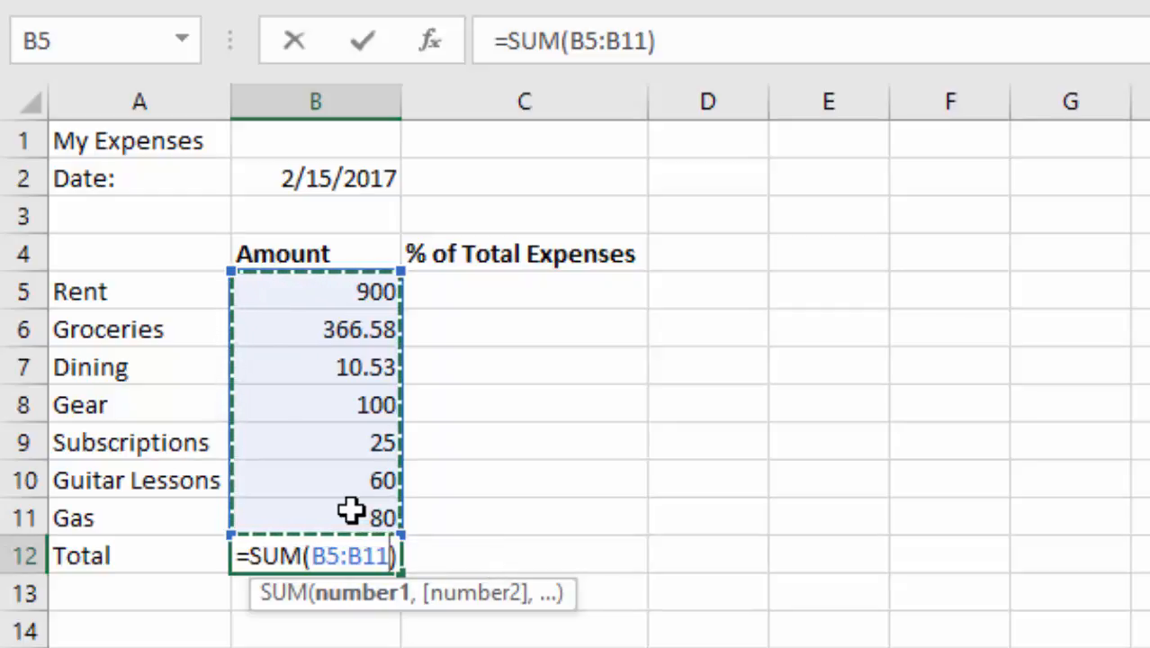
key(Return)
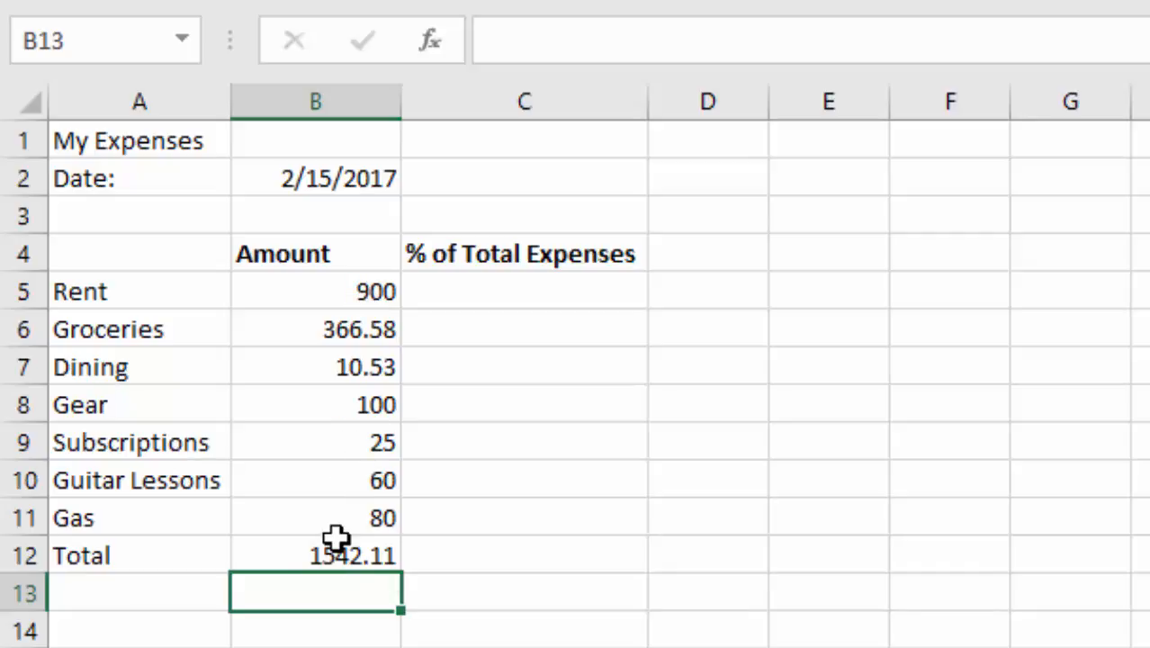
Step: Enter the formula =B5/$B$12 in cell C5 to calculate Rent's share of total expenses, with an absolute reference to the total
click(518, 291)
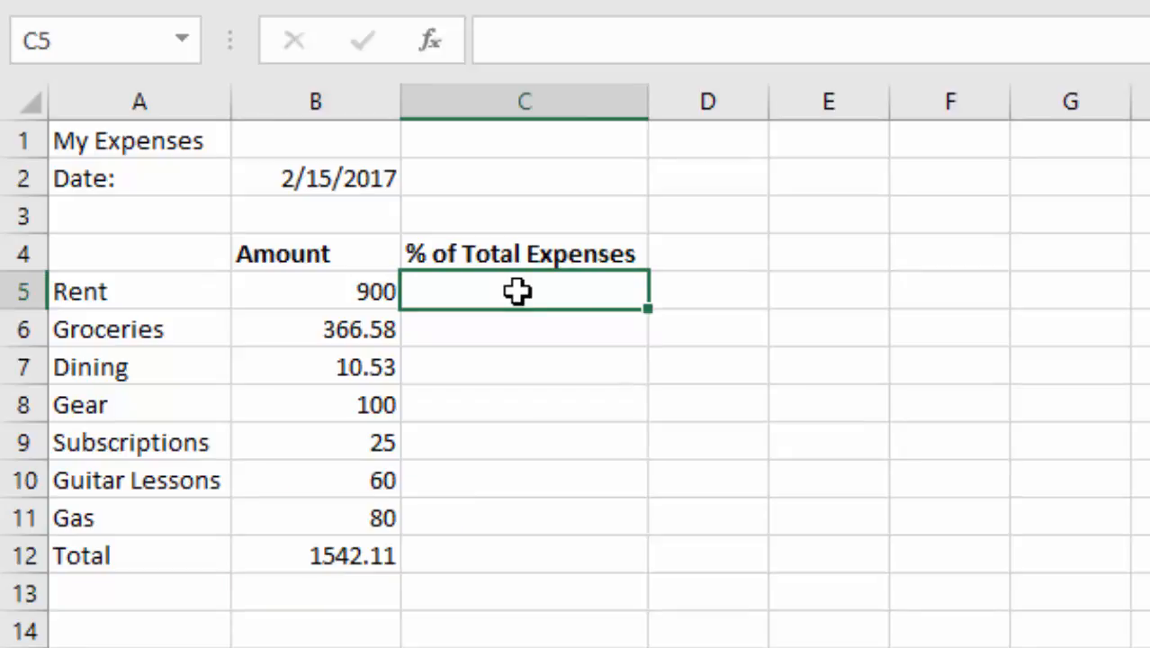
text(=)
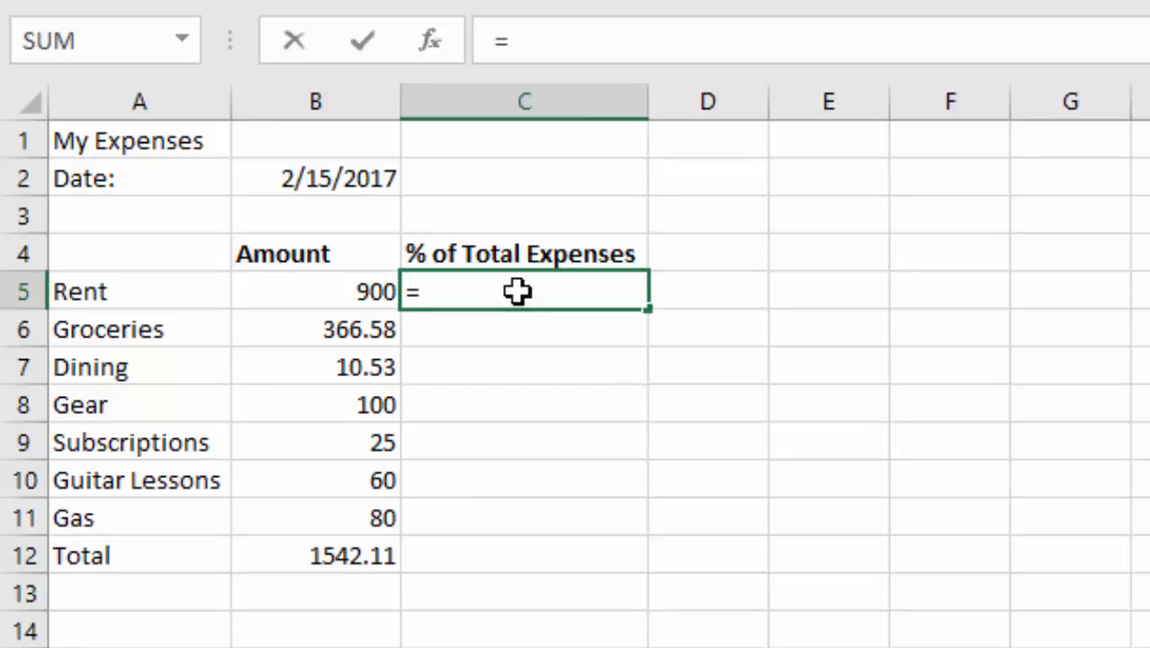
click(355, 292)
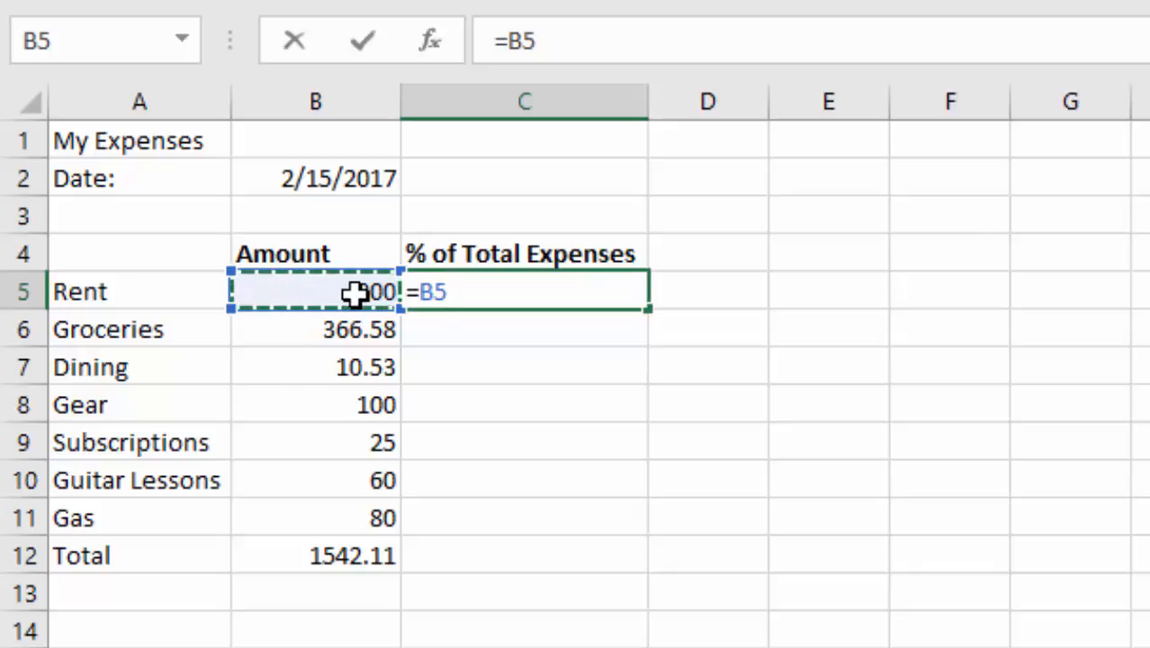
text(/)
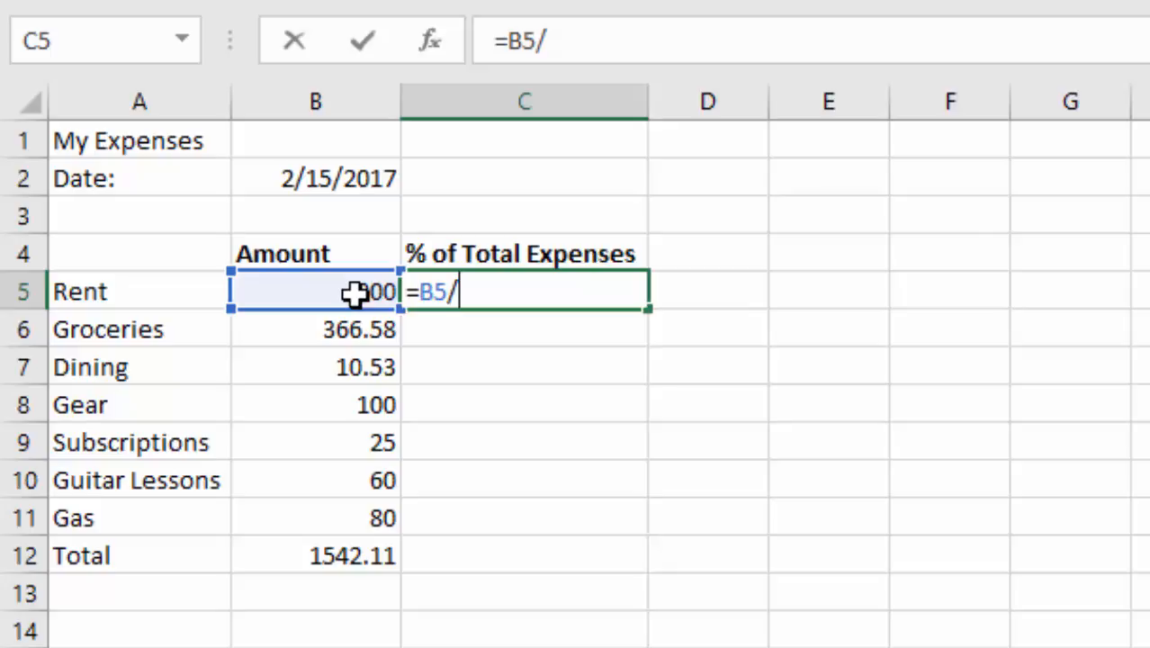
click(341, 555)
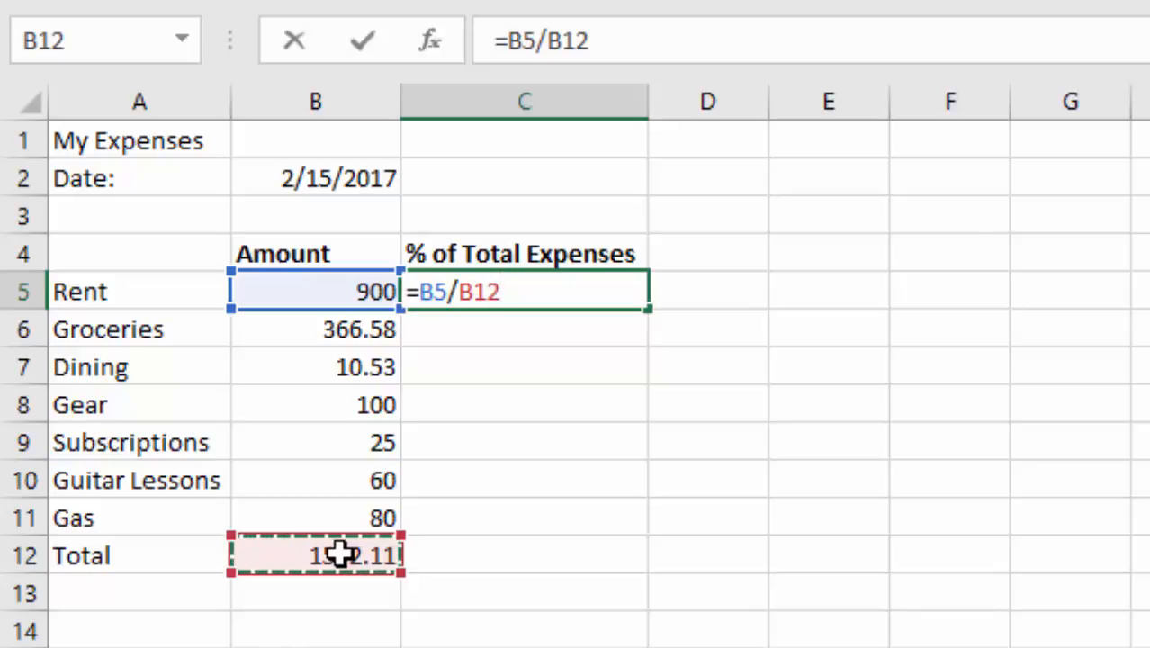
key(F4)
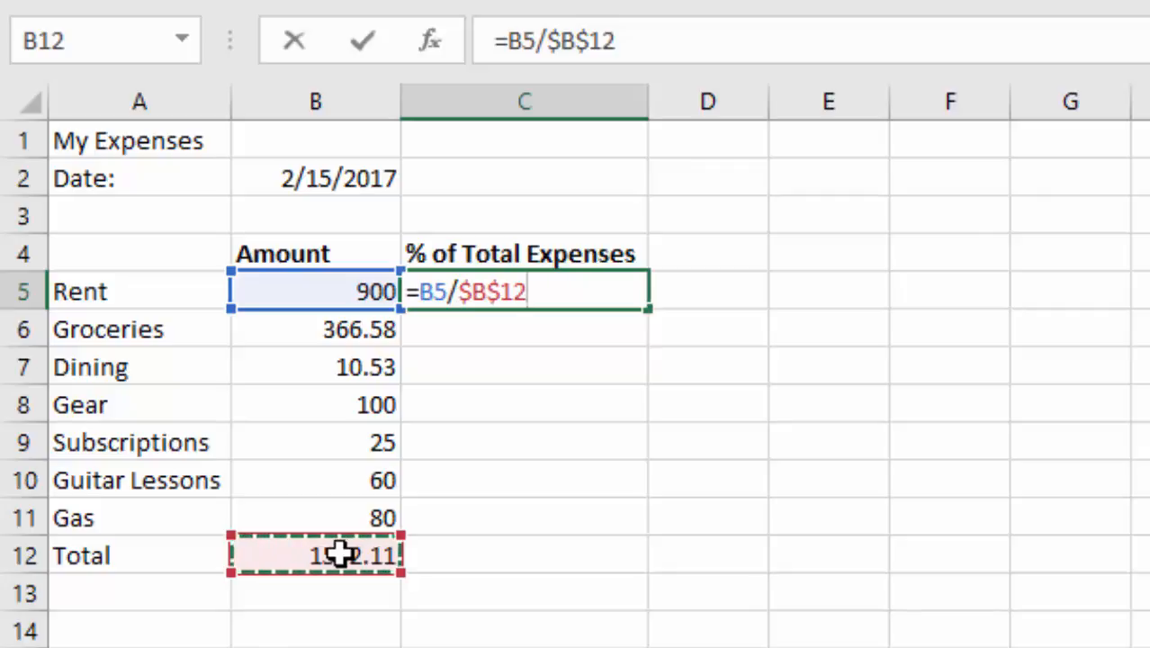
key(Return)
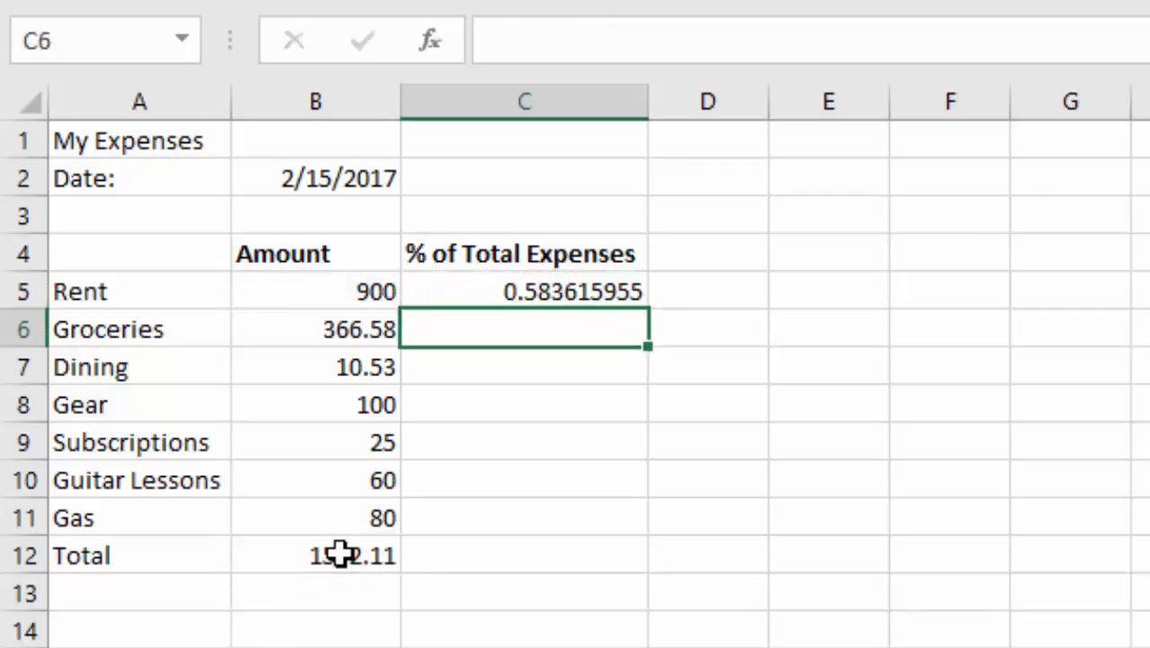
Step: Fill the formula in C5 down to C11 and format the range as percentages
click(565, 288)
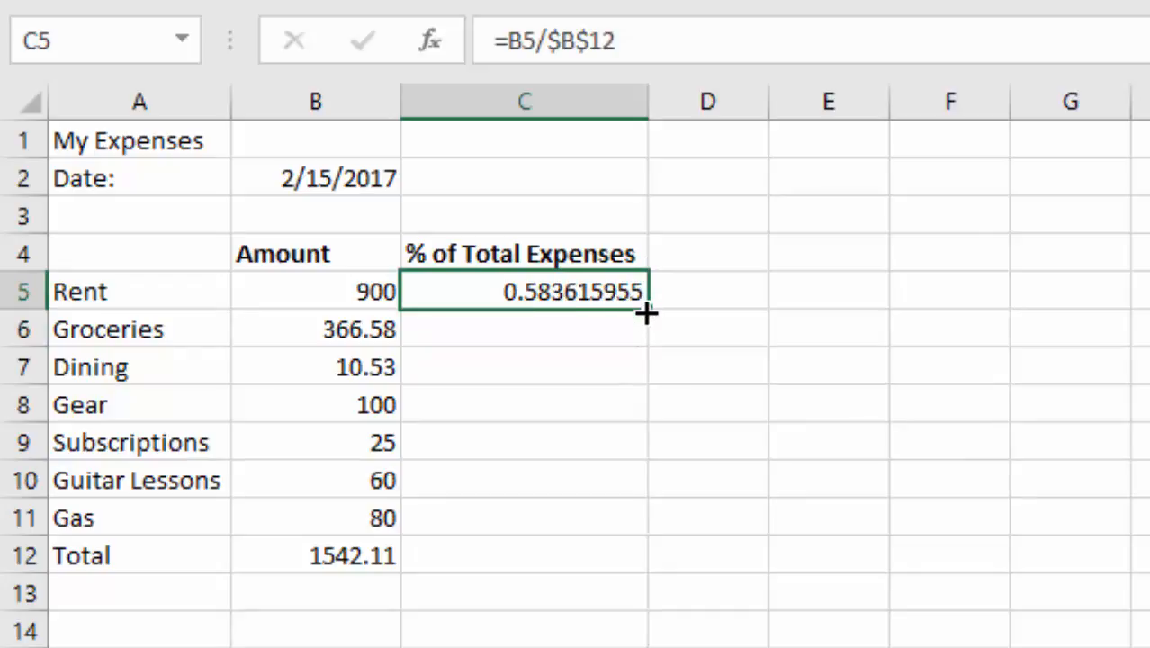
drag(647, 313, 612, 533)
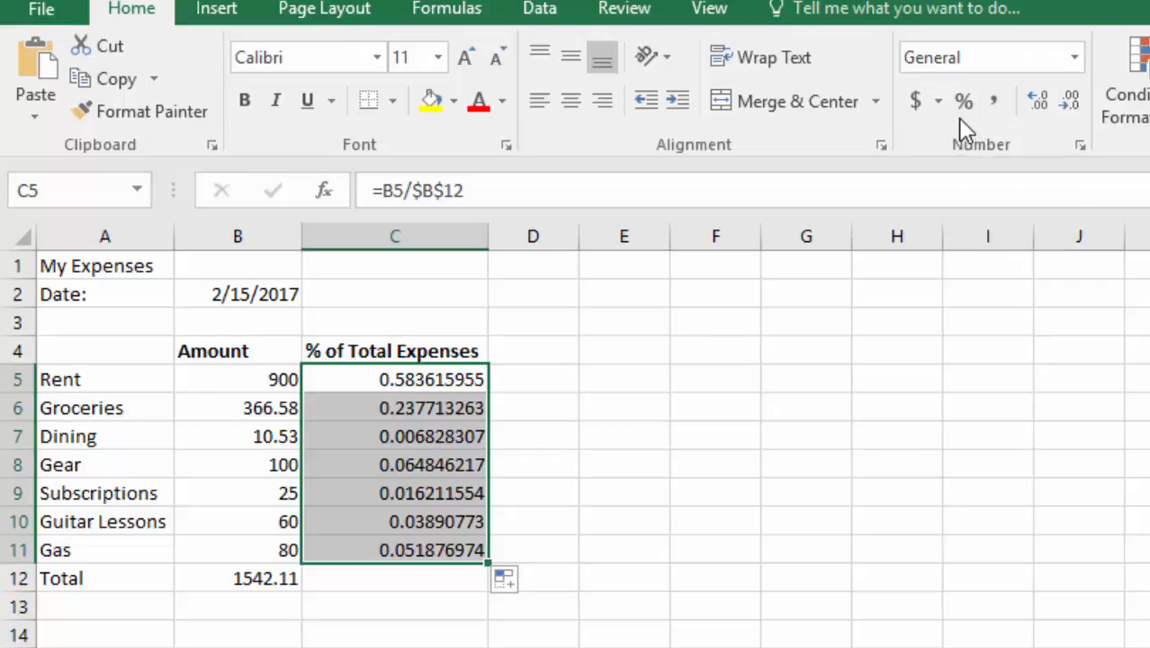
click(961, 110)
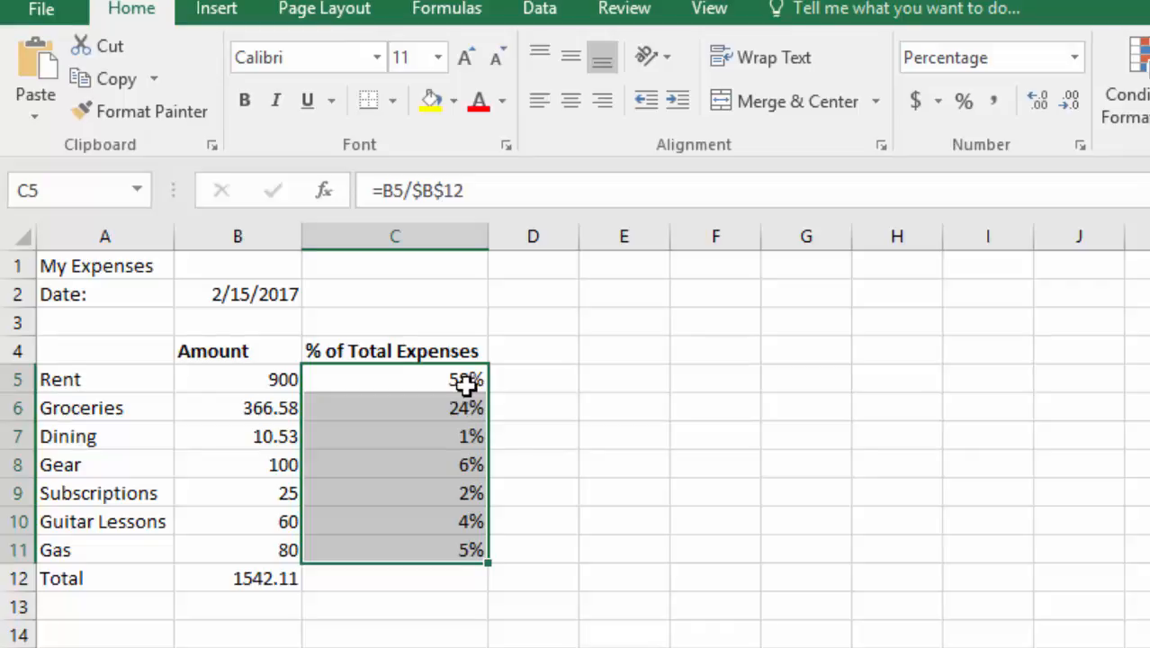
Step: Format the amounts in B5:B12, including the total, with the $ English (United States) accounting number format
click(264, 381)
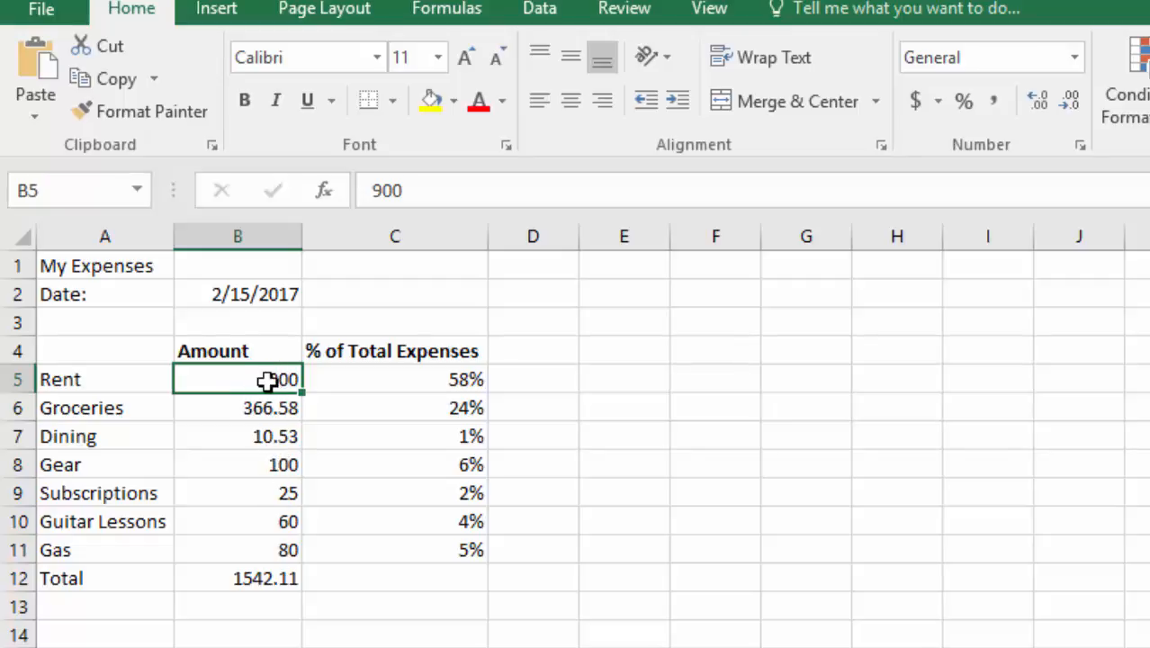
drag(267, 382, 270, 576)
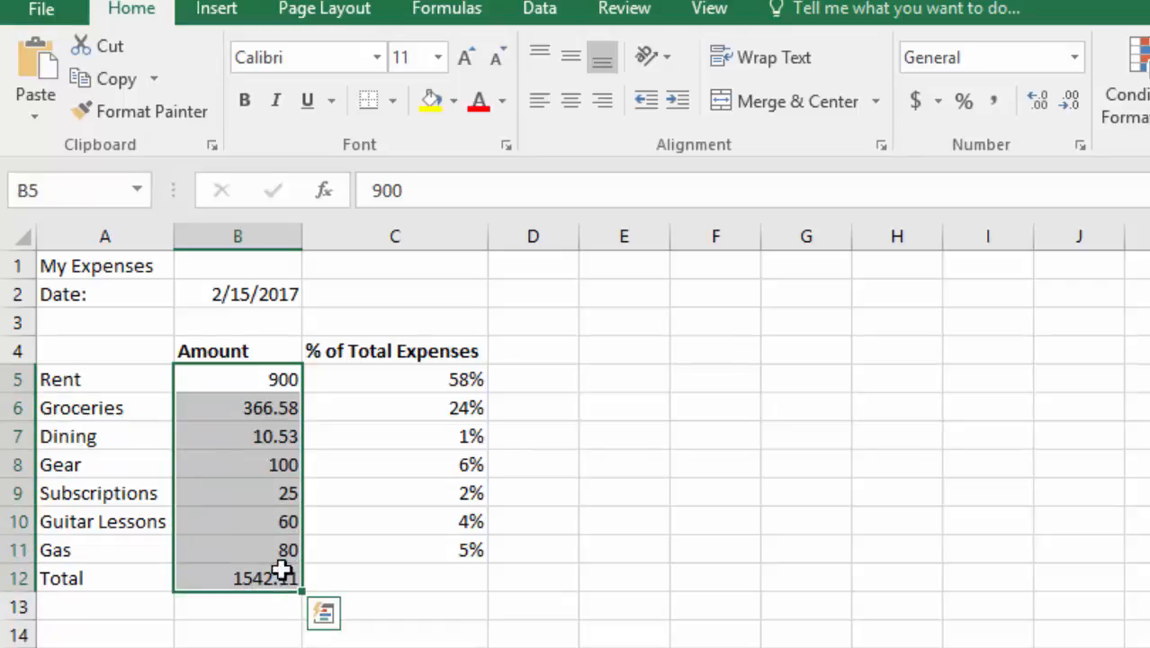
click(937, 103)
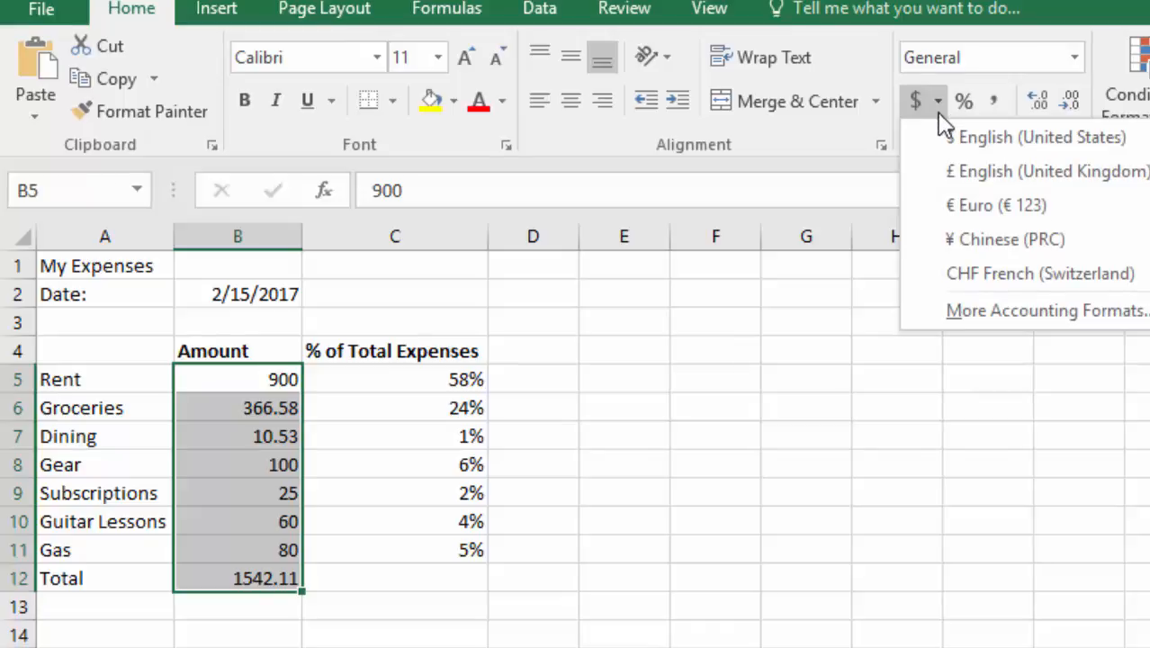
click(980, 140)
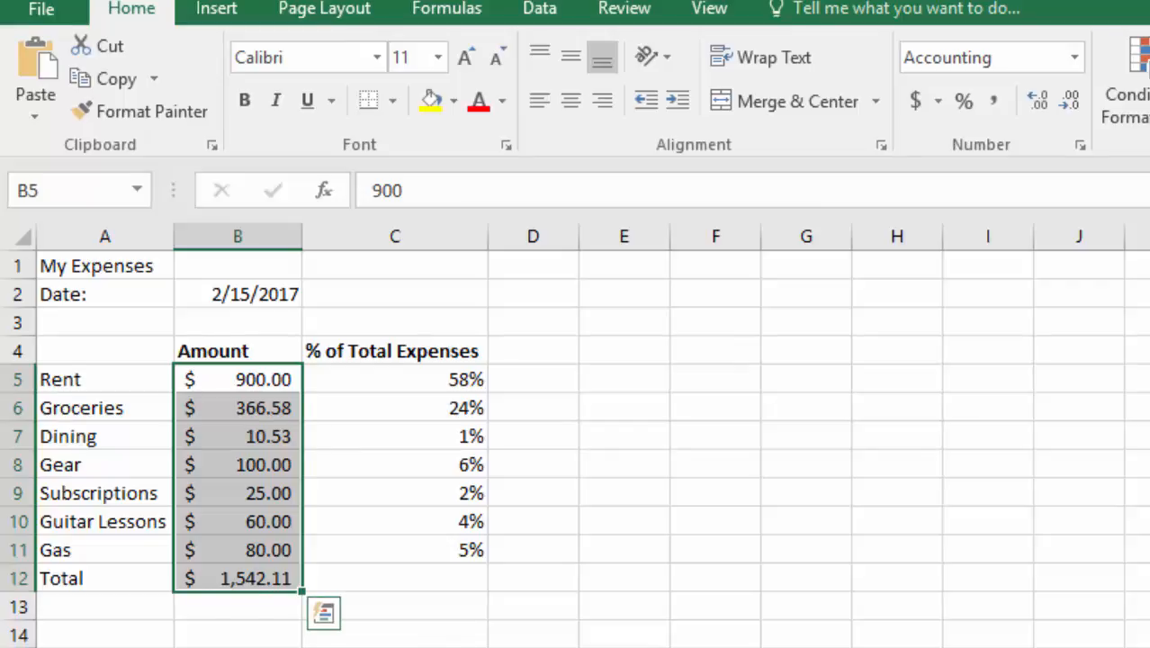
Step: Change the date in B2 to the 14-Mar-12 date format
click(257, 297)
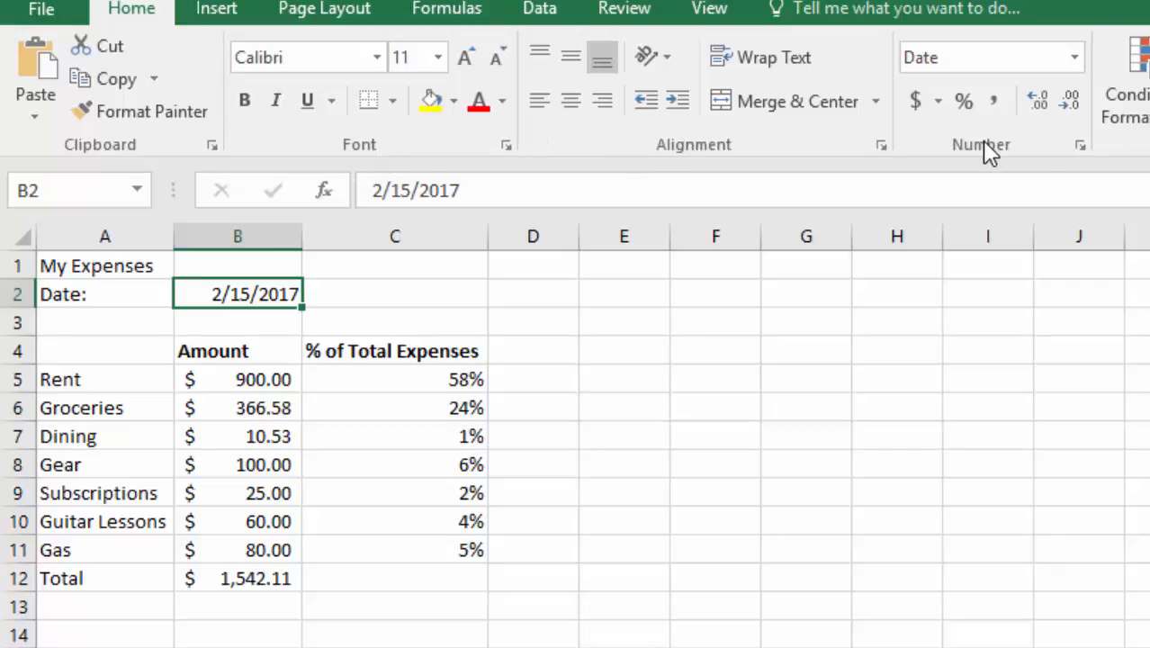
click(1078, 147)
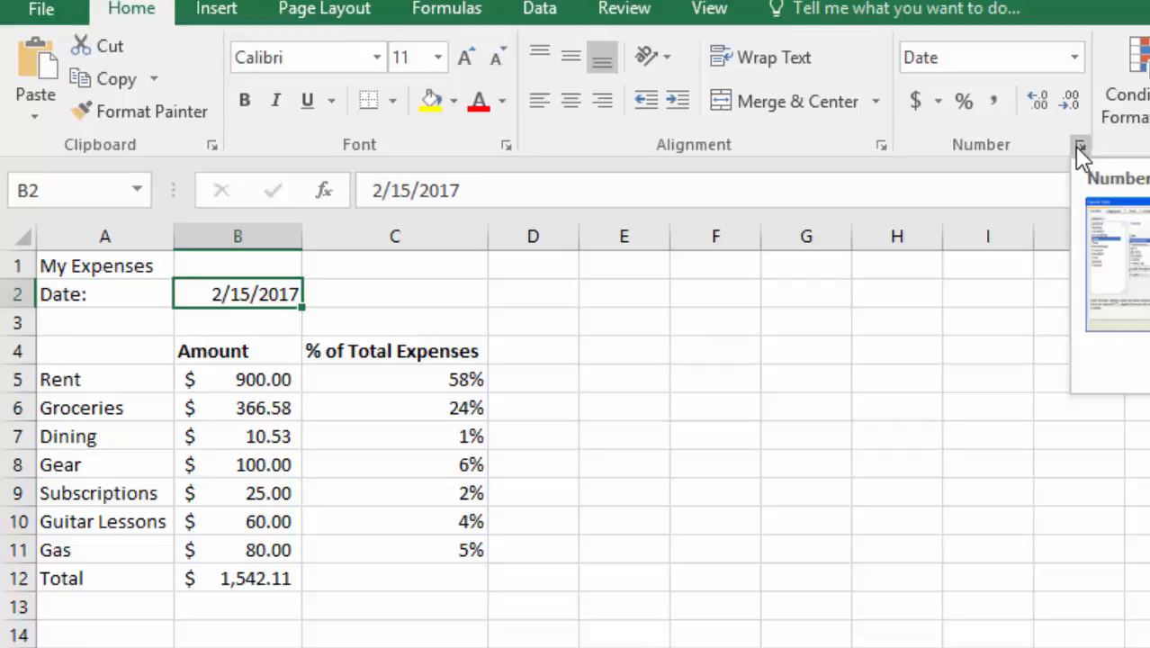
click(1078, 148)
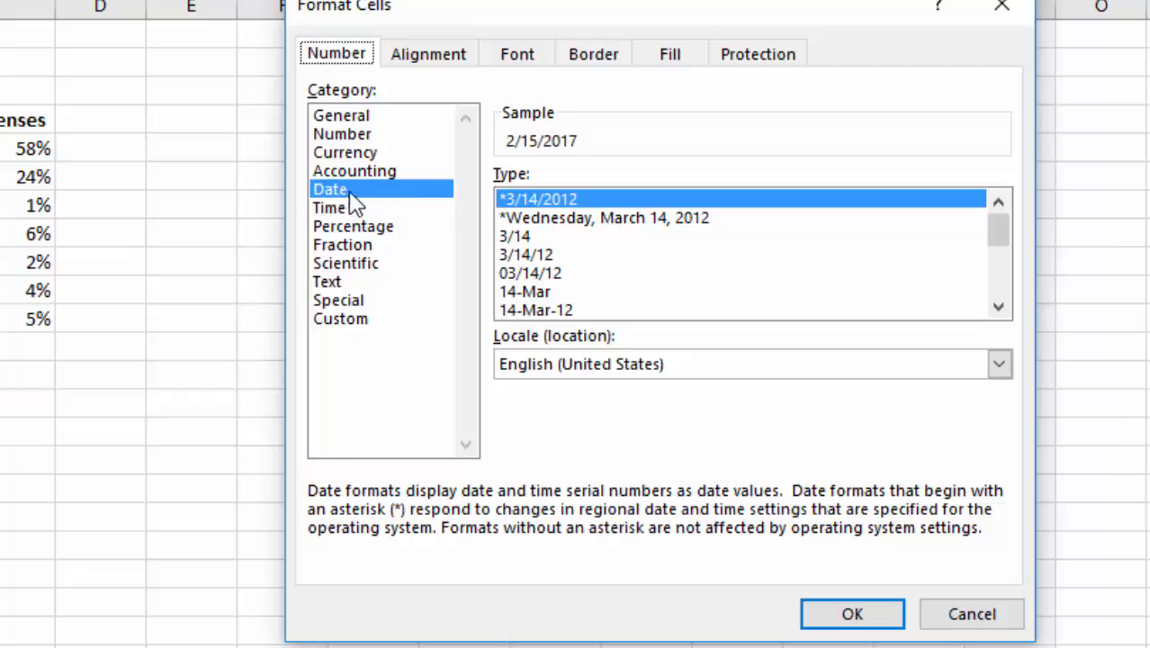
click(542, 311)
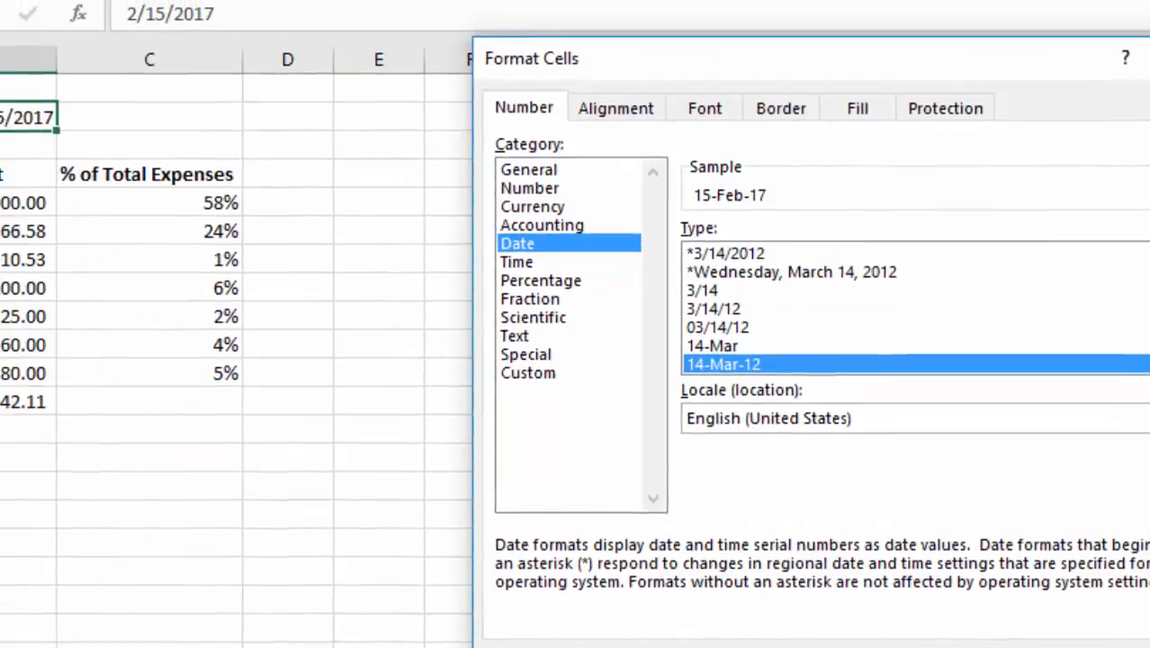
click(853, 615)
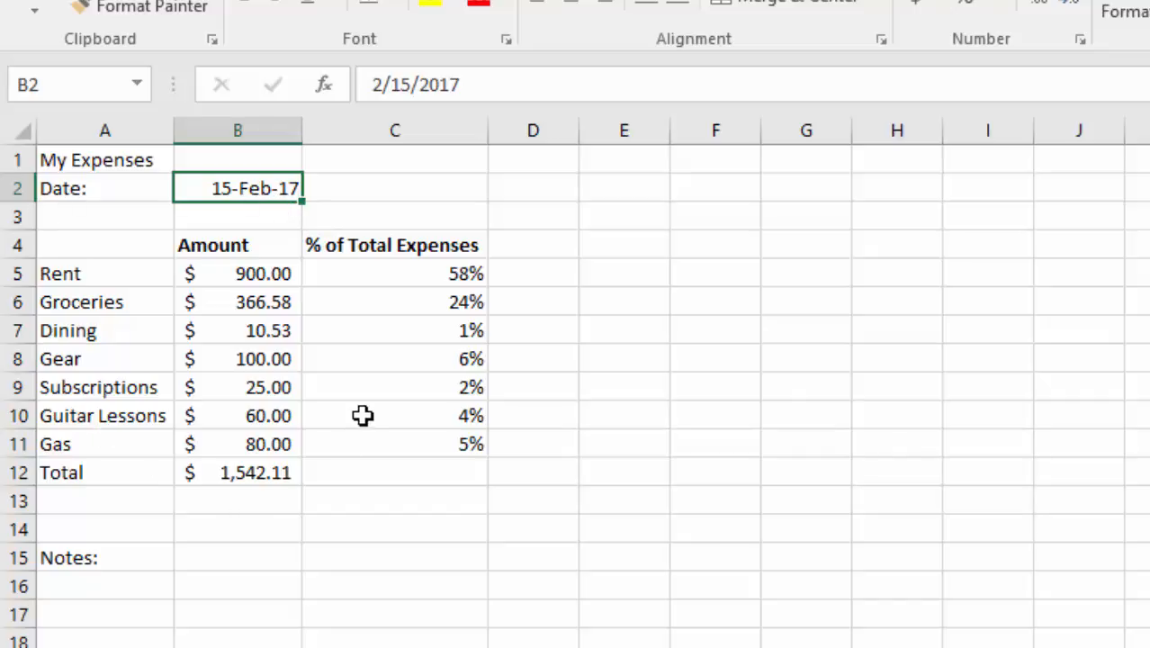
Step: Enter the test number 11.233333333 in the empty cell C16
click(426, 593)
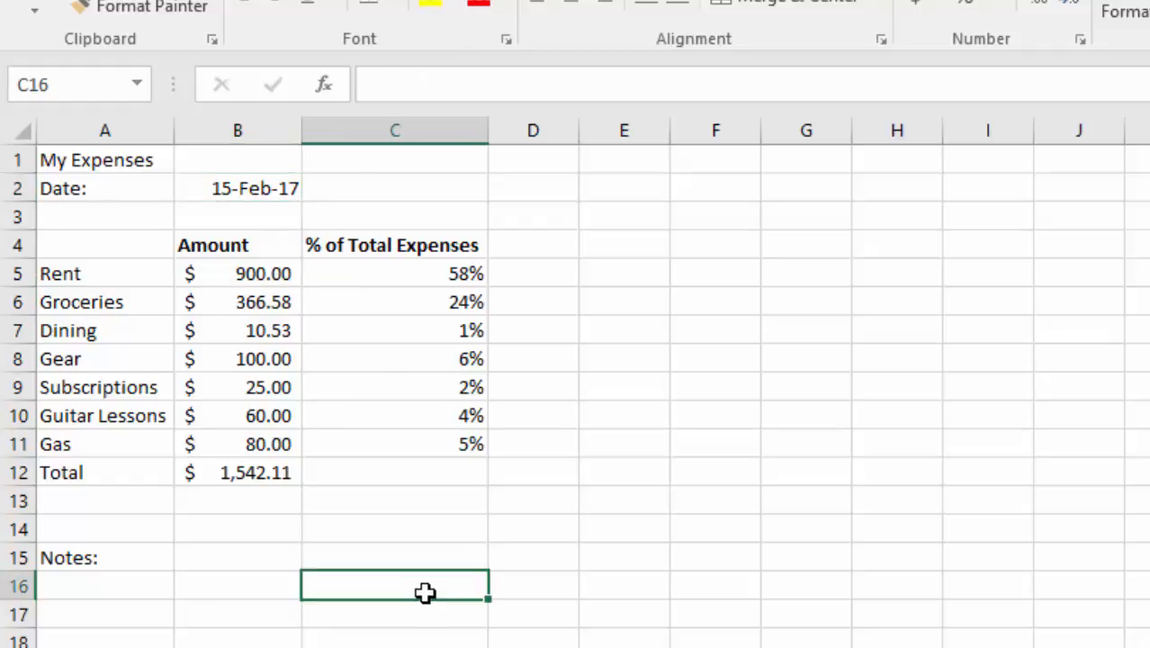
text(11.)
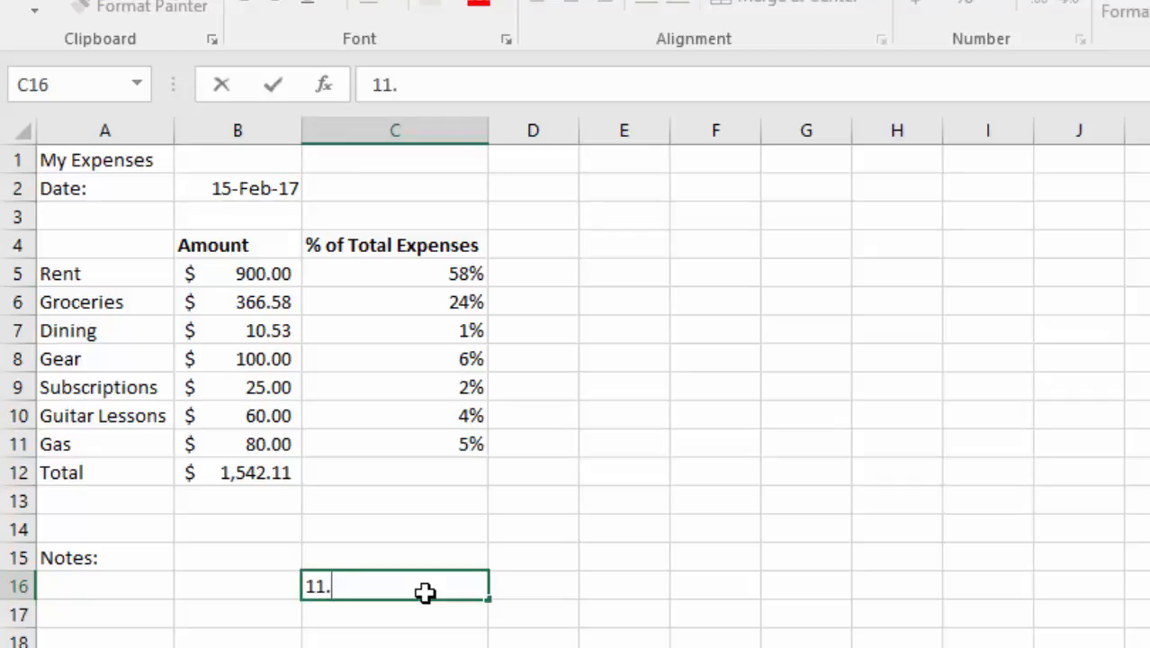
text(233333333)
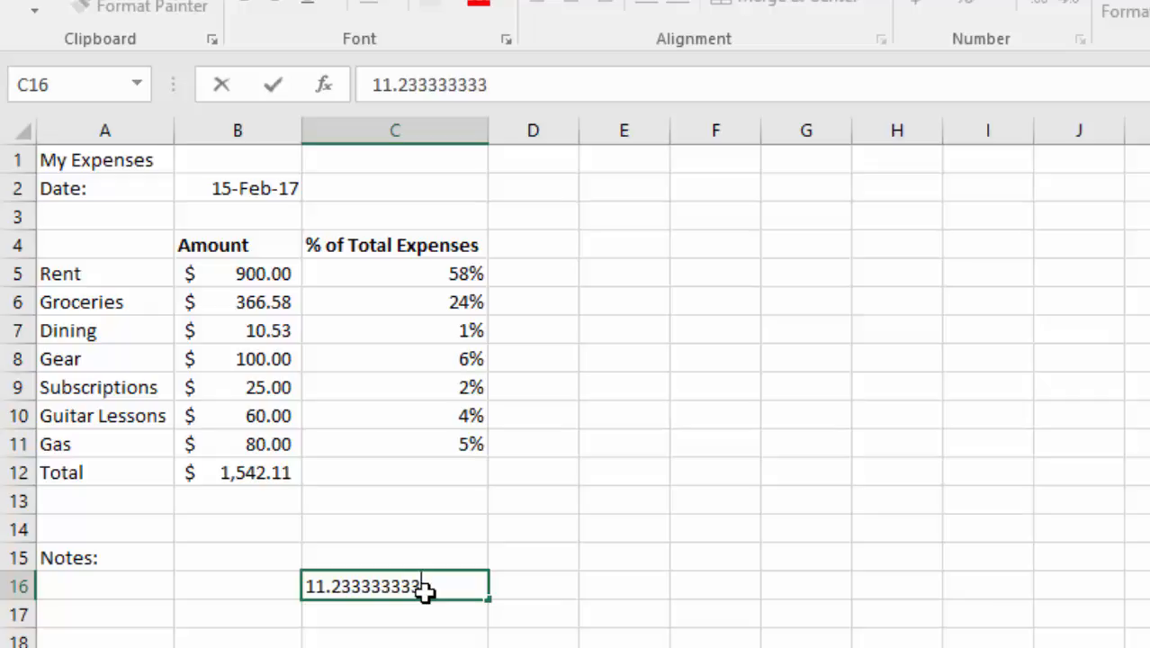
key(Return)
Step: Try increasing and decreasing the decimal places shown for the test number in C16, and clear the cell's content
click(445, 586)
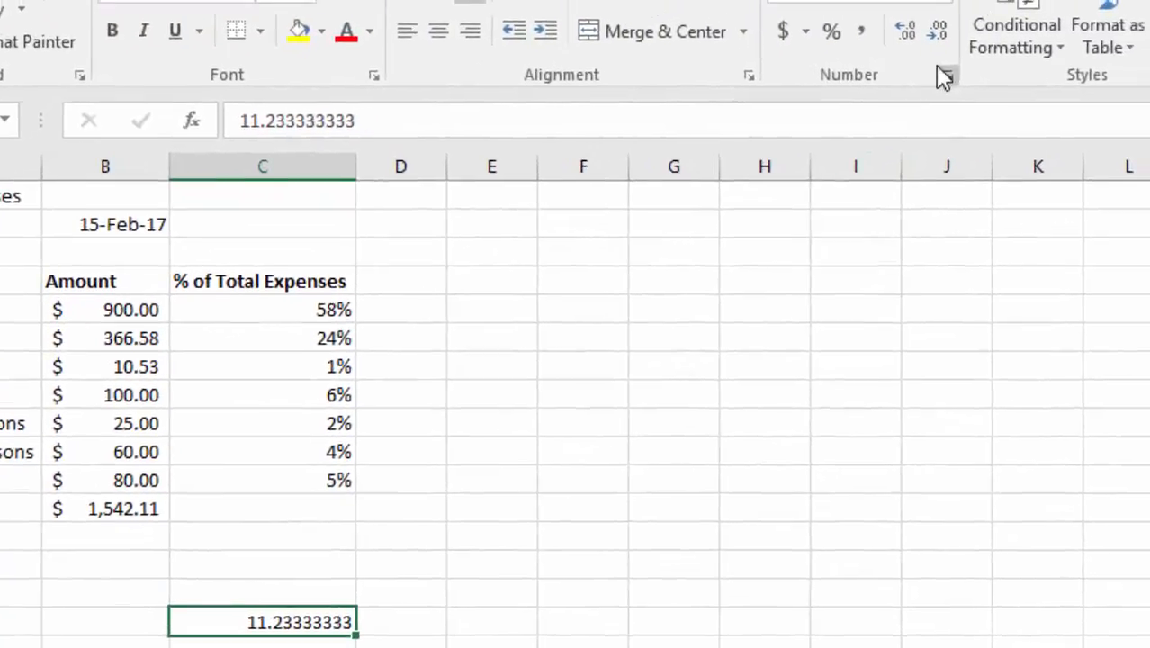
click(885, 45)
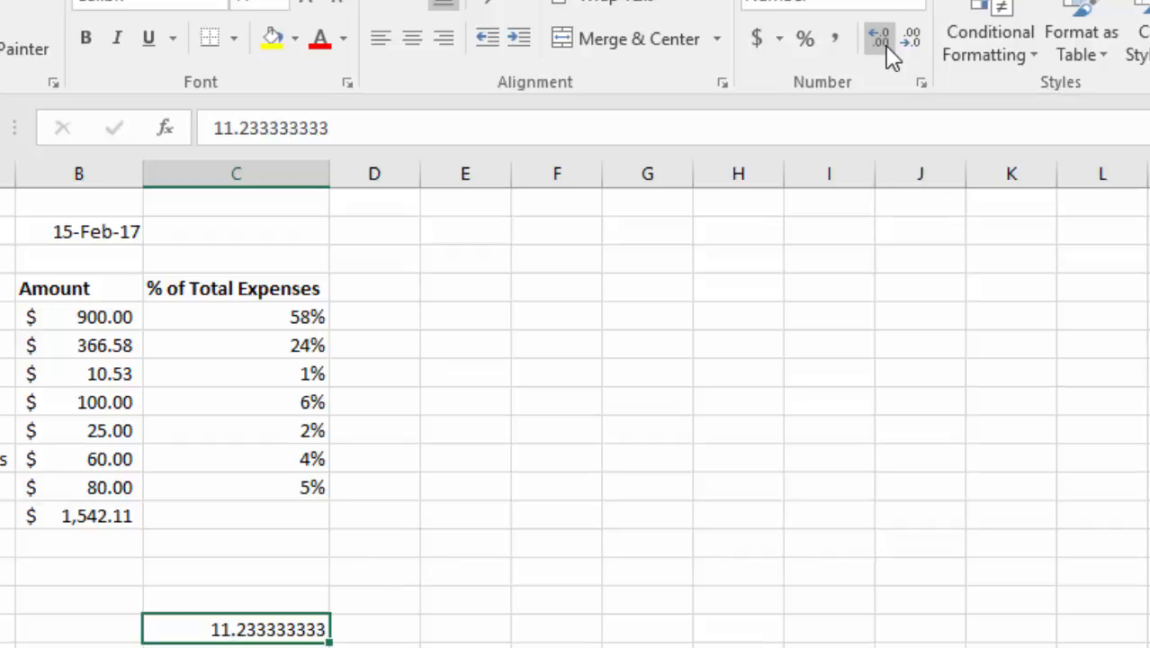
click(909, 45)
click(909, 45)
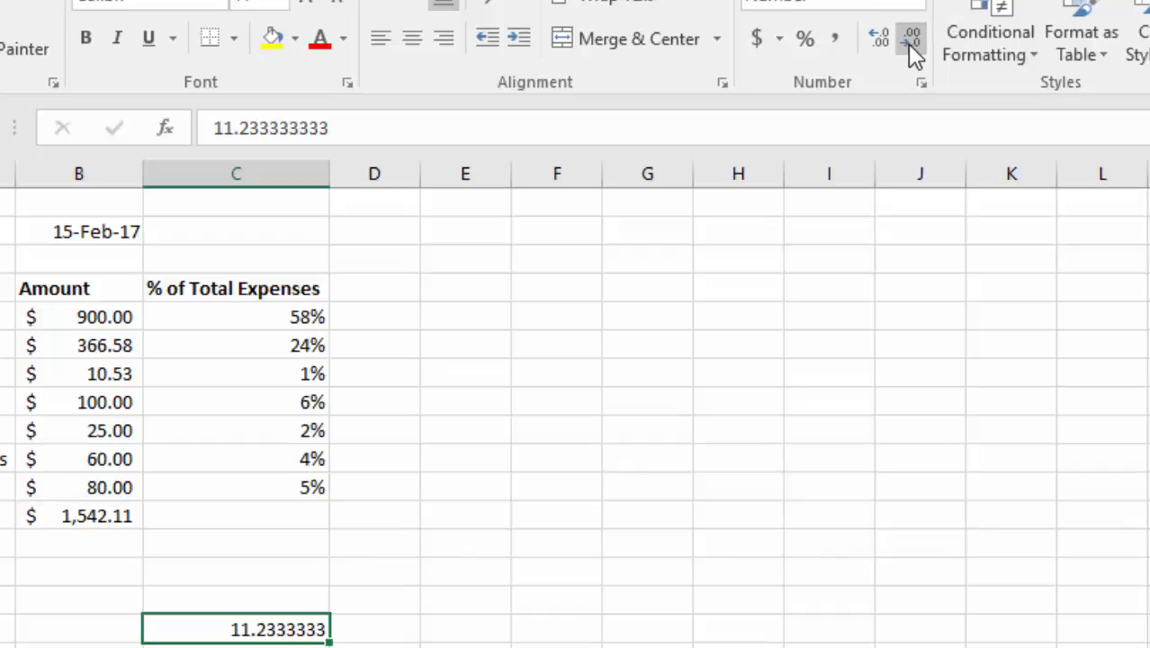
click(909, 47)
click(909, 47)
click(909, 45)
click(909, 45)
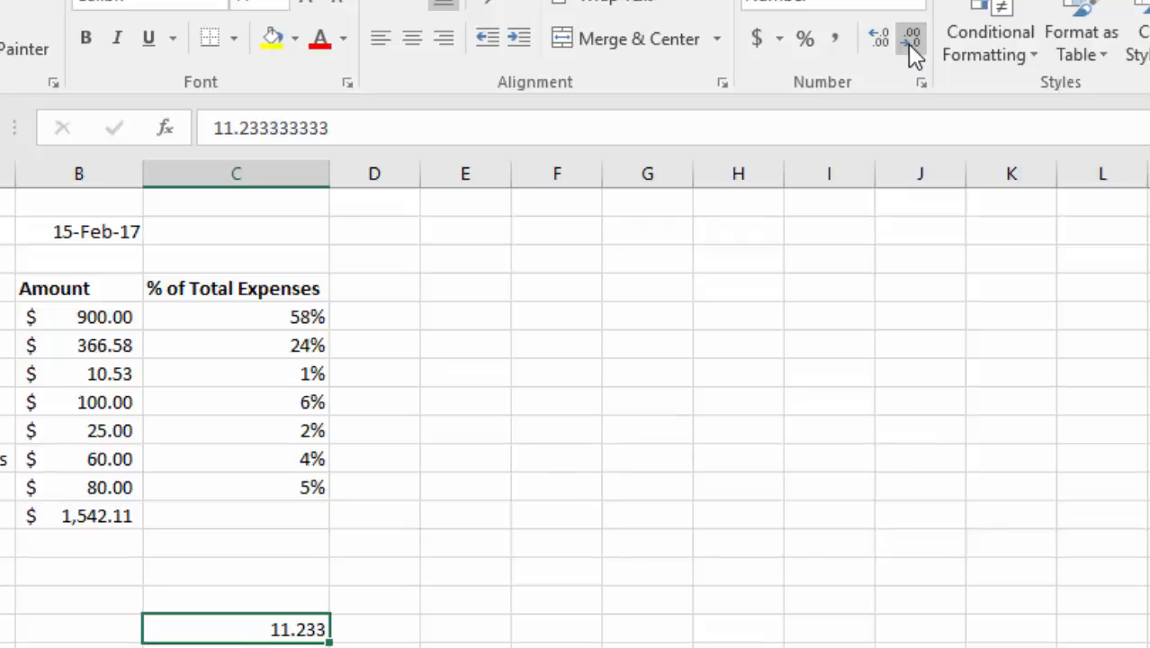
click(908, 45)
key(Delete)
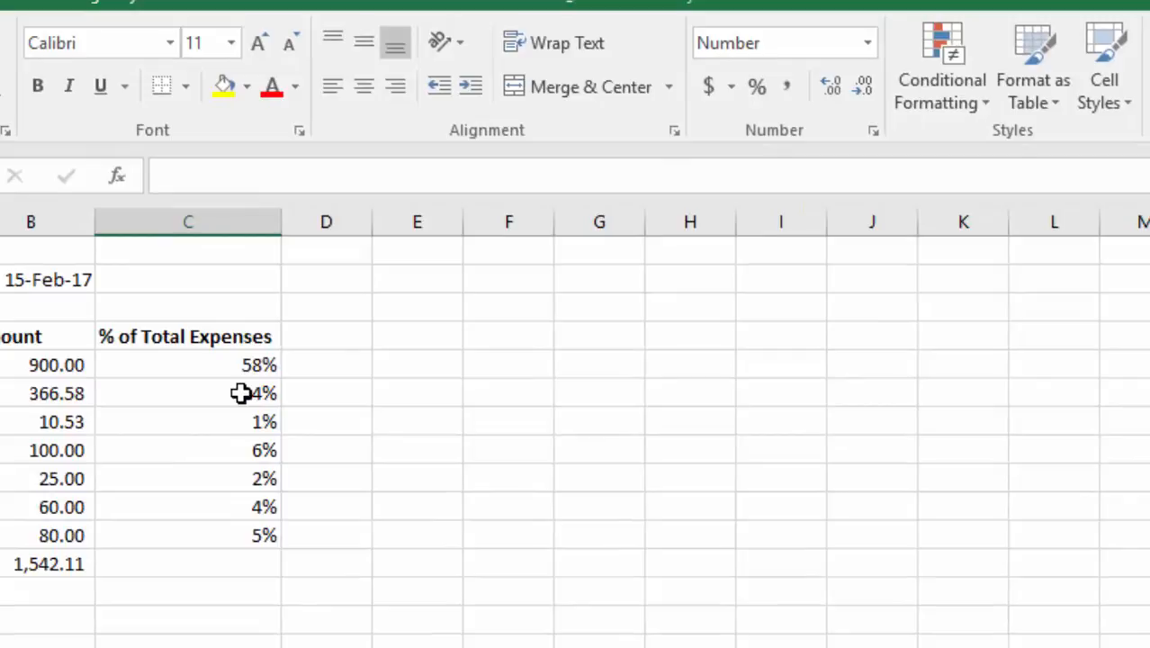
Step: Highlight percentages greater than 20% in C5:C11 with conditional formatting, using Light Red Fill with Dark Red Text
click(241, 364)
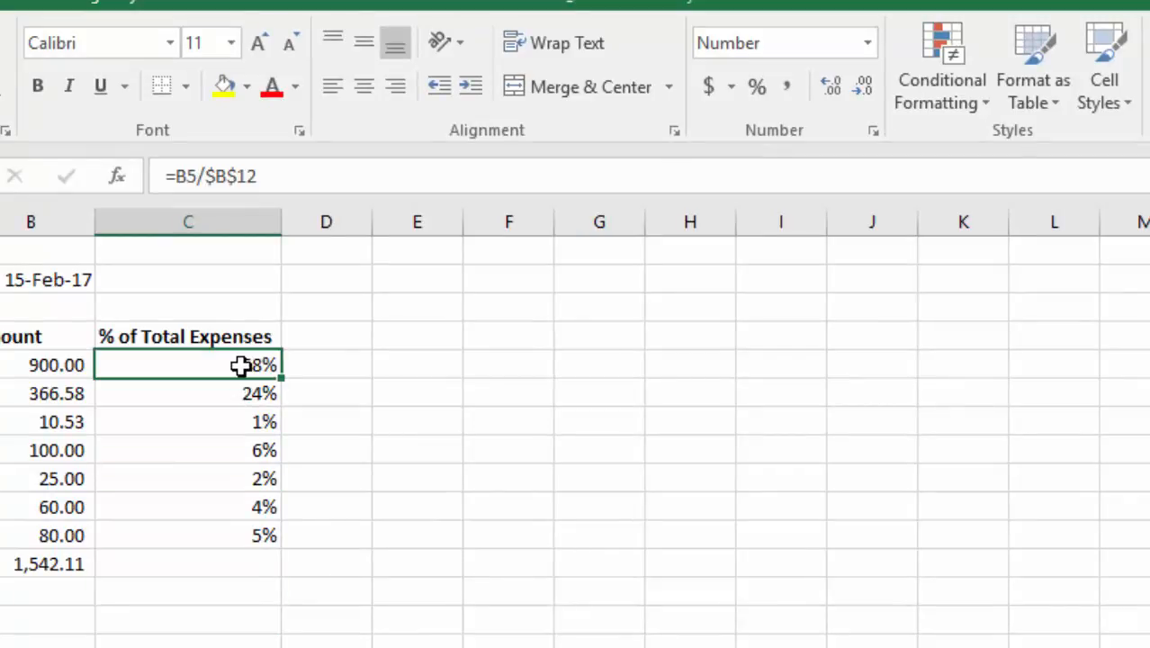
drag(241, 364, 235, 529)
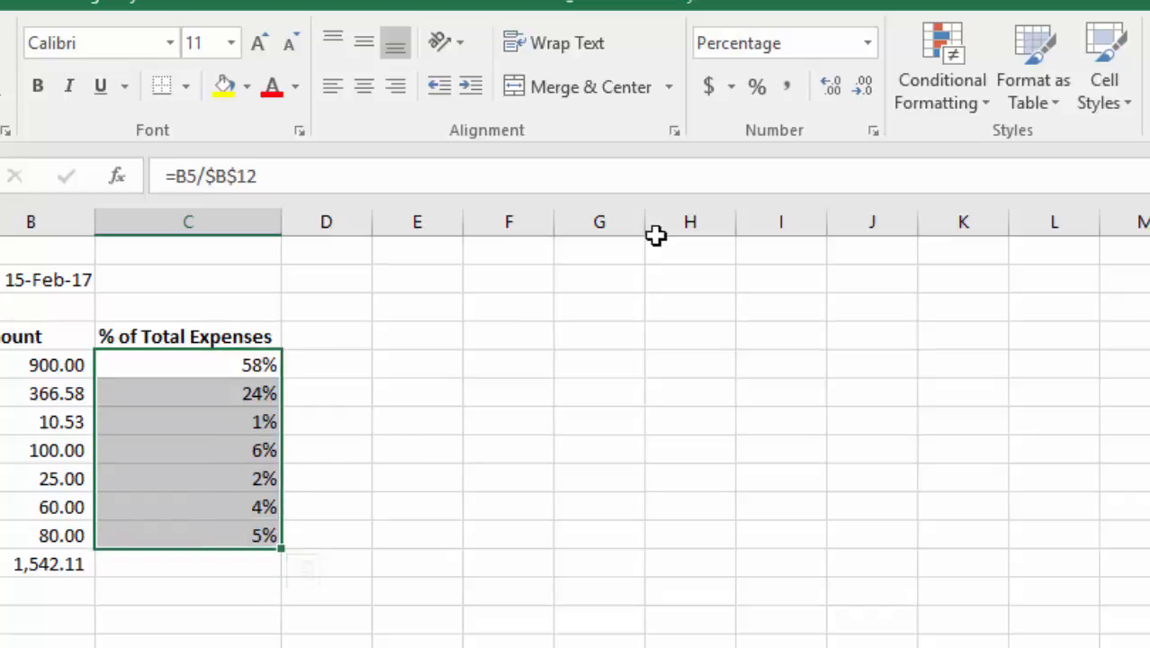
click(939, 85)
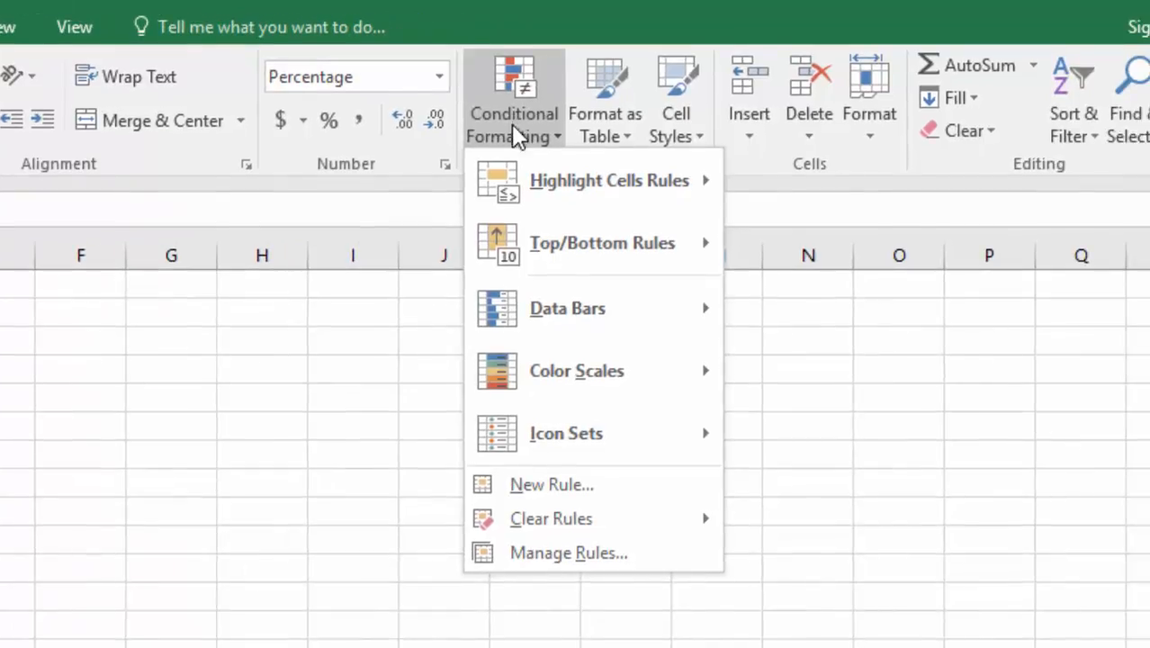
mouse_move(554, 177)
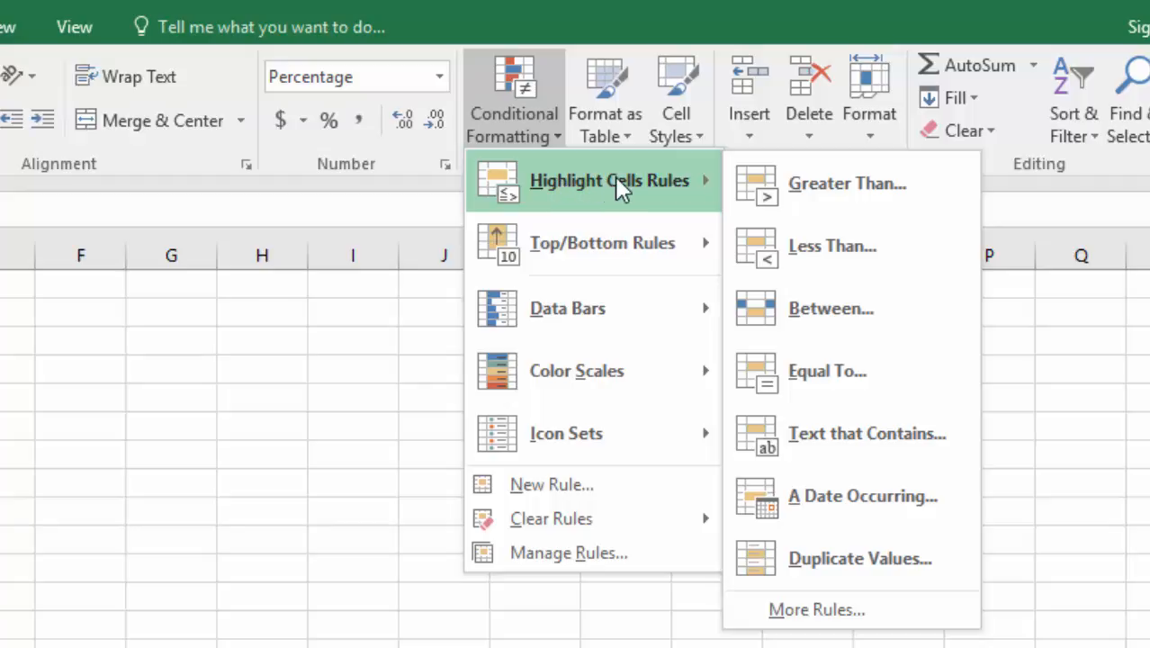
click(778, 185)
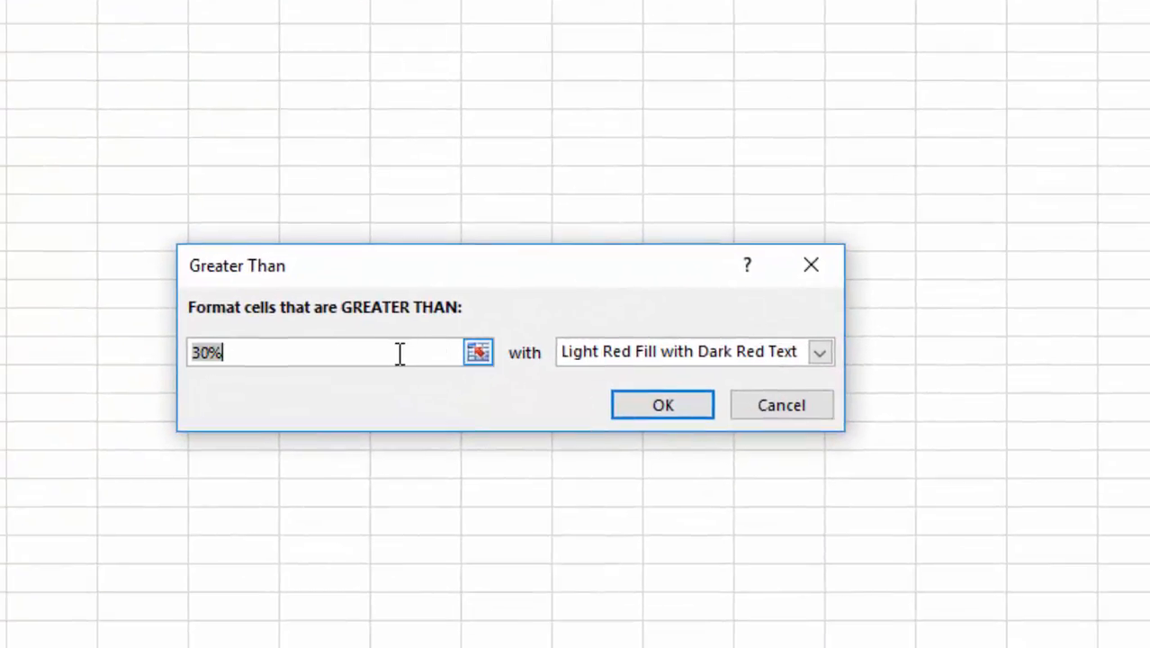
click(293, 352)
drag(234, 357, 131, 360)
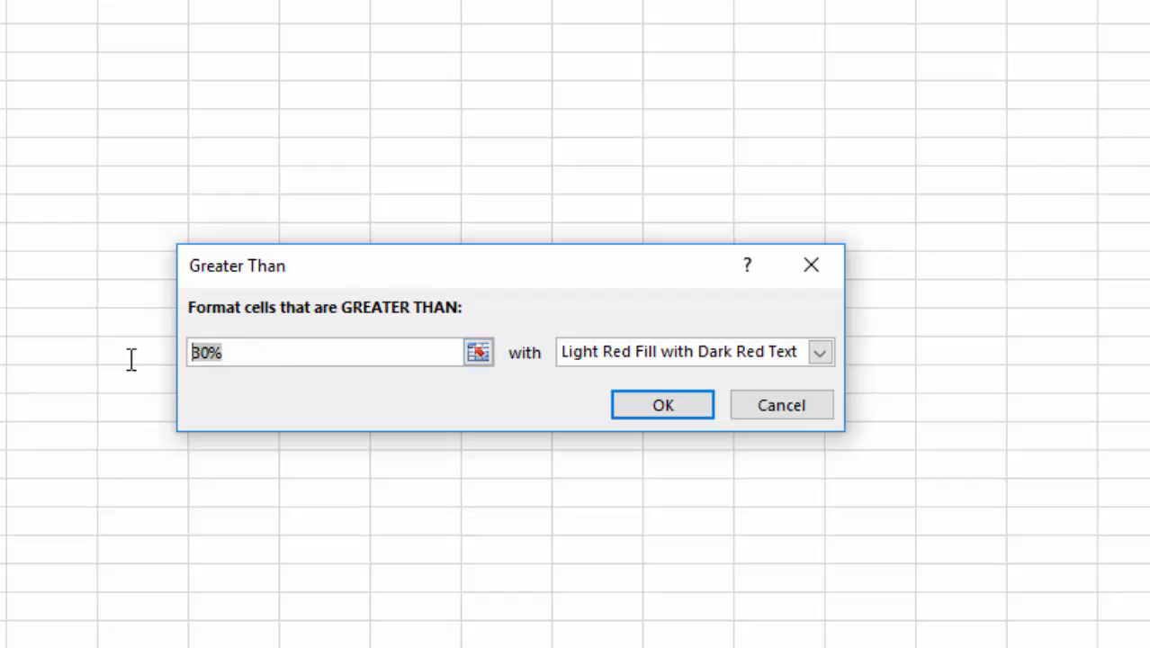
text(20%)
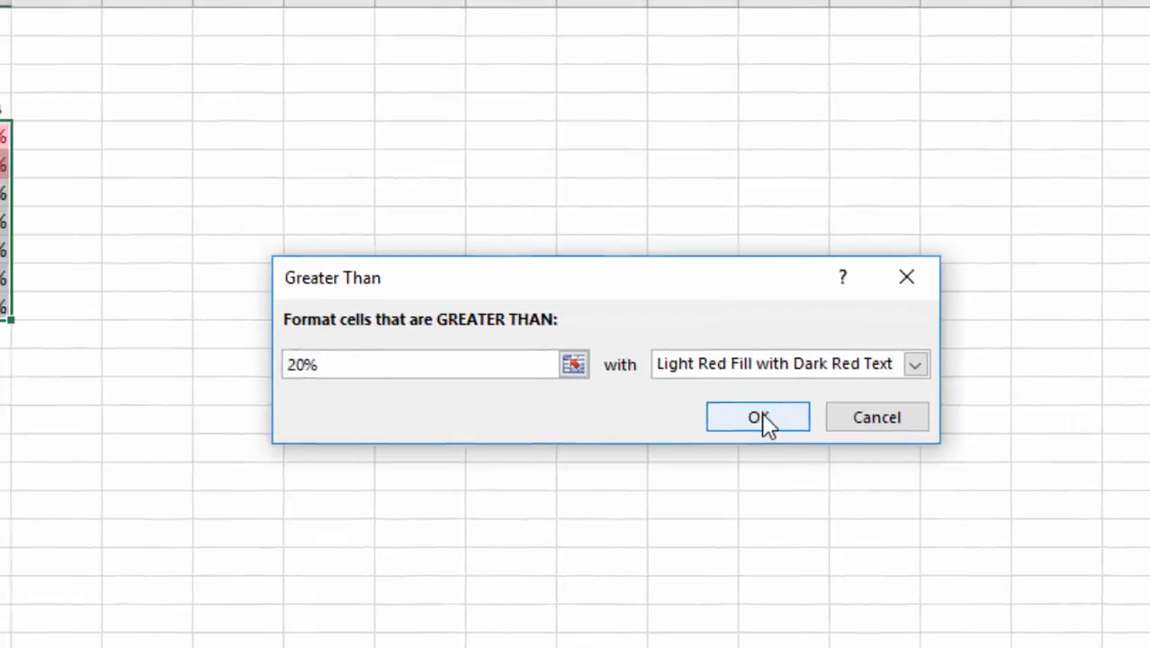
click(668, 404)
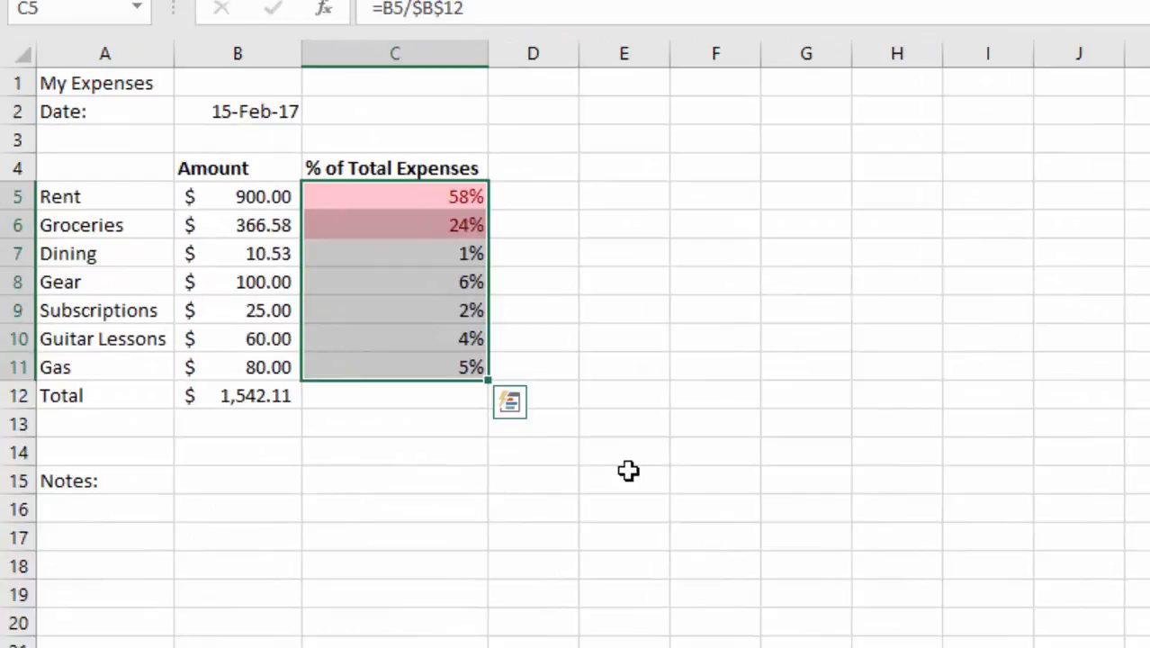
click(415, 349)
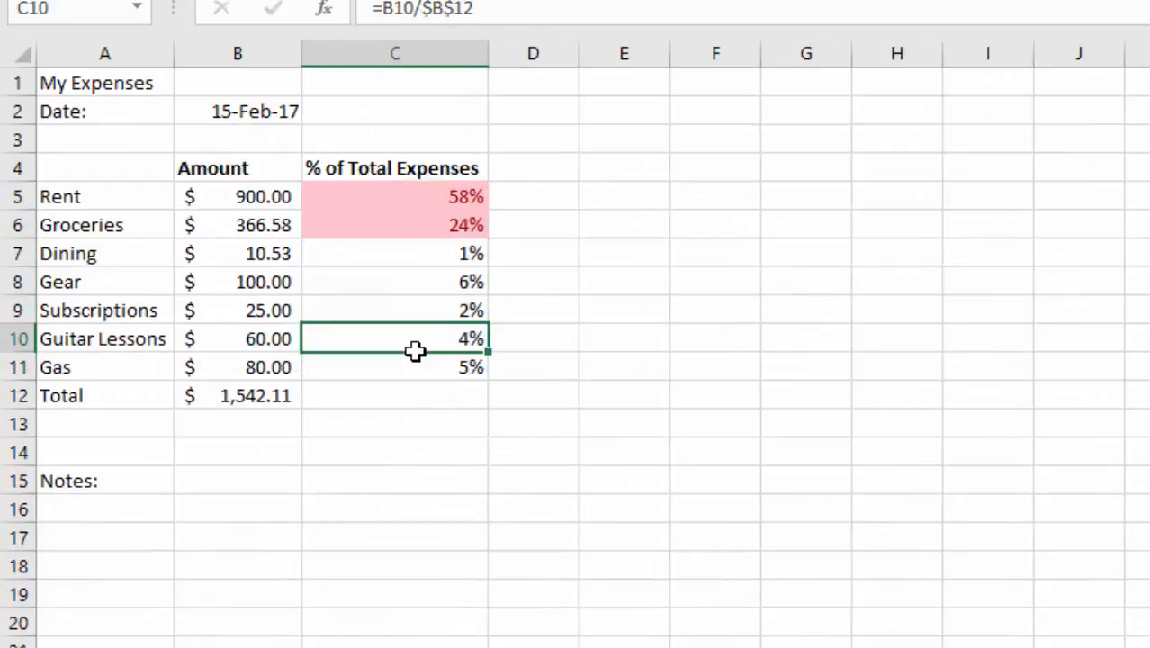
click(405, 419)
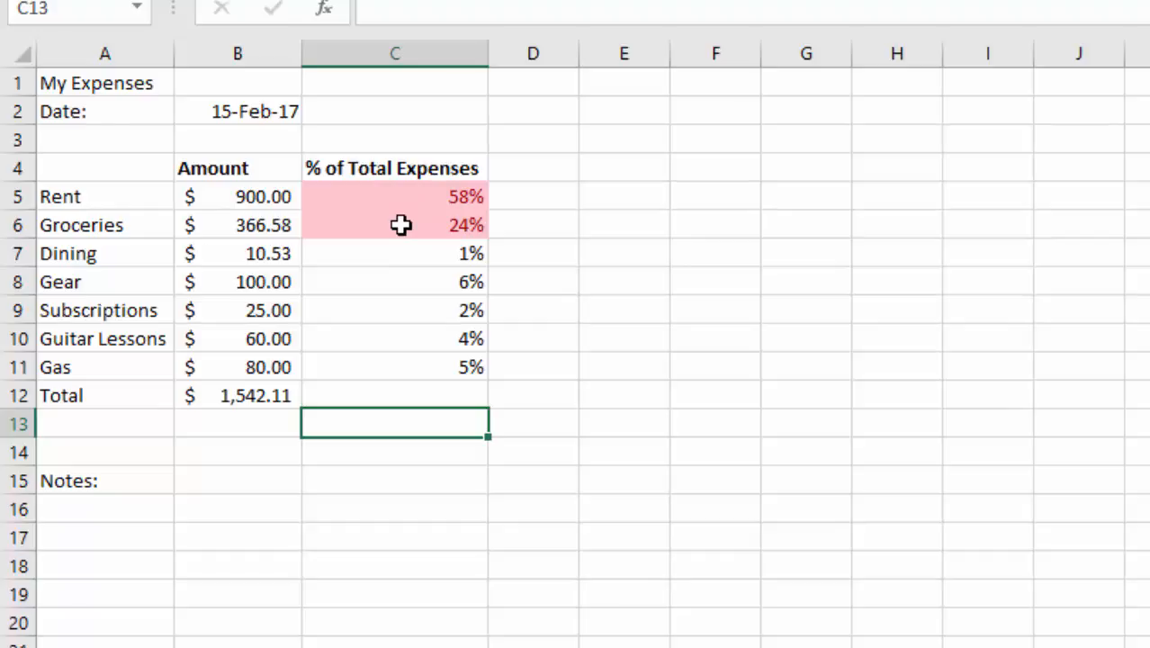
Step: Open the total's formula in B12 to examine the range it sums, and cancel the edit
key(Up)
key(Left)
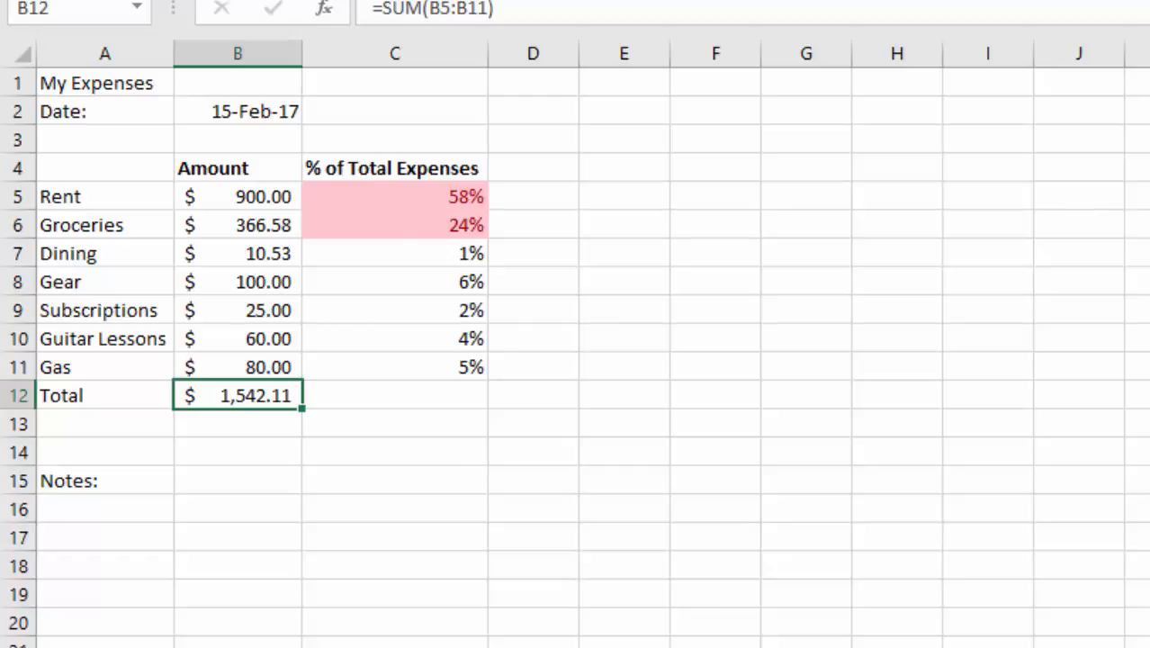
double_click(243, 396)
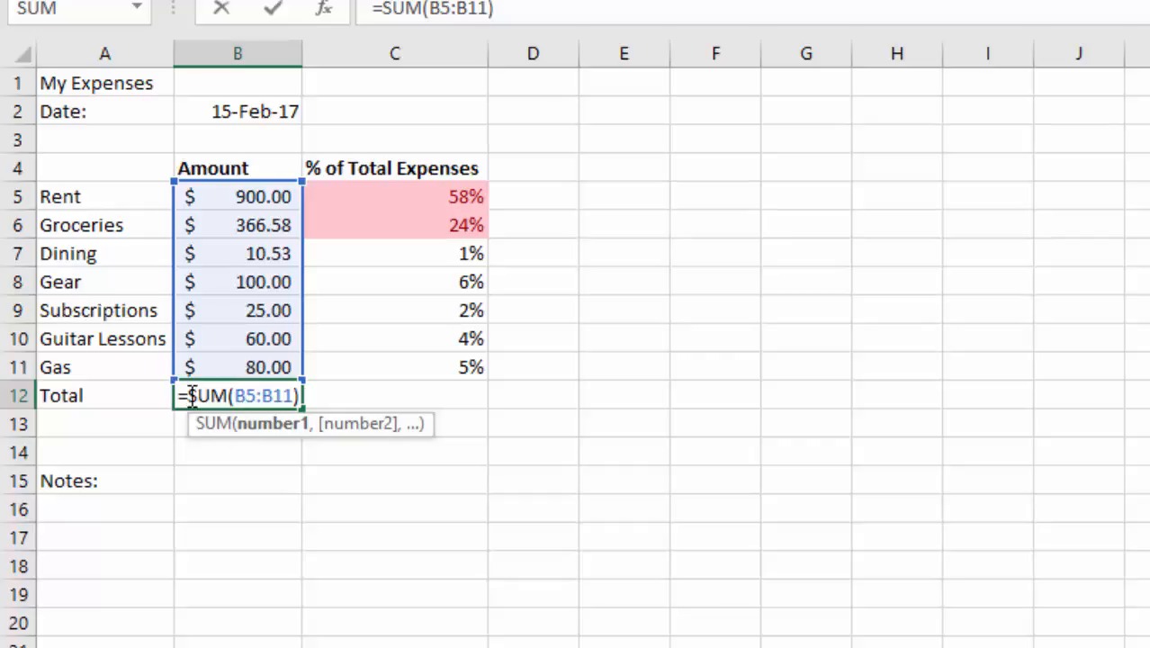
click(188, 451)
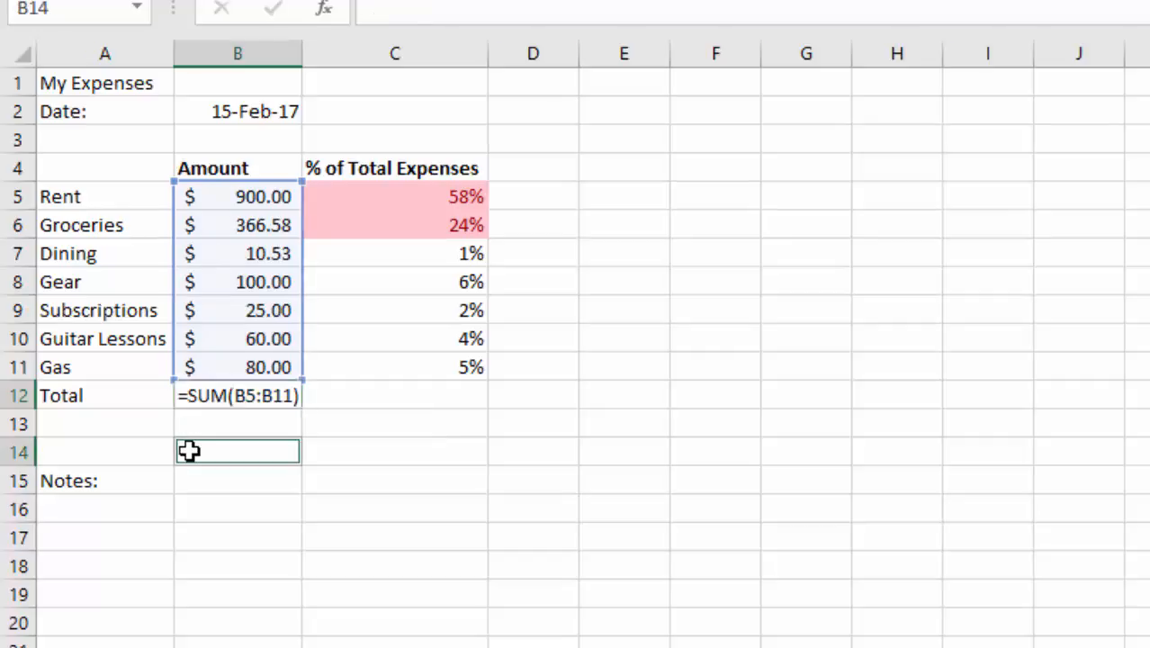
double_click(255, 395)
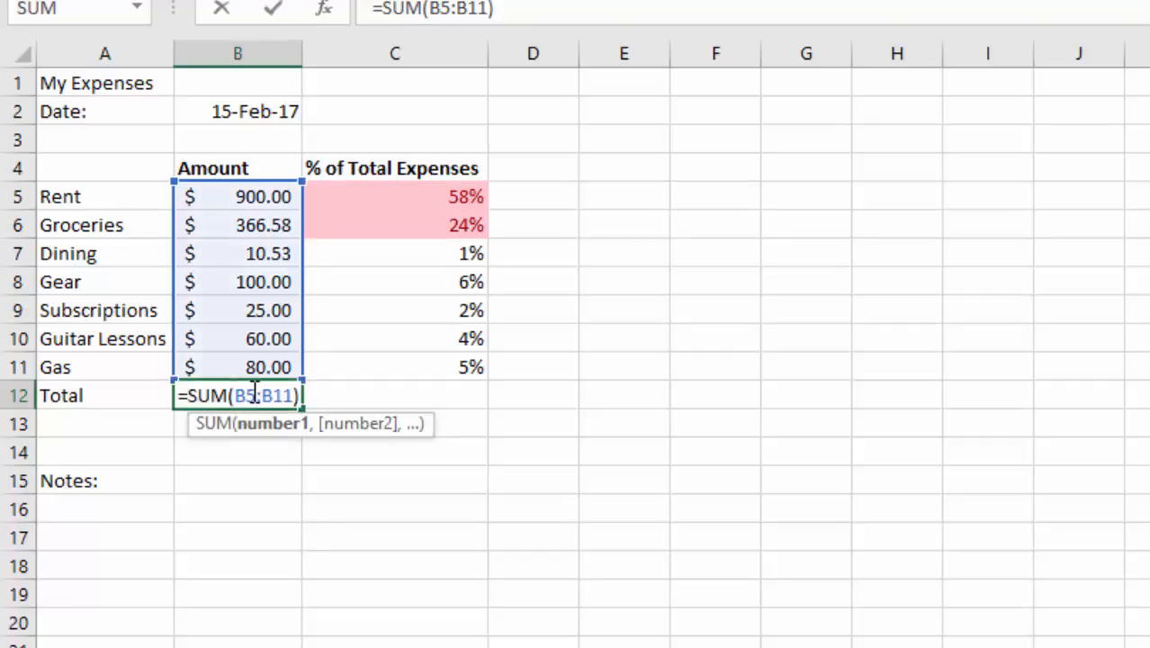
click(256, 428)
click(249, 450)
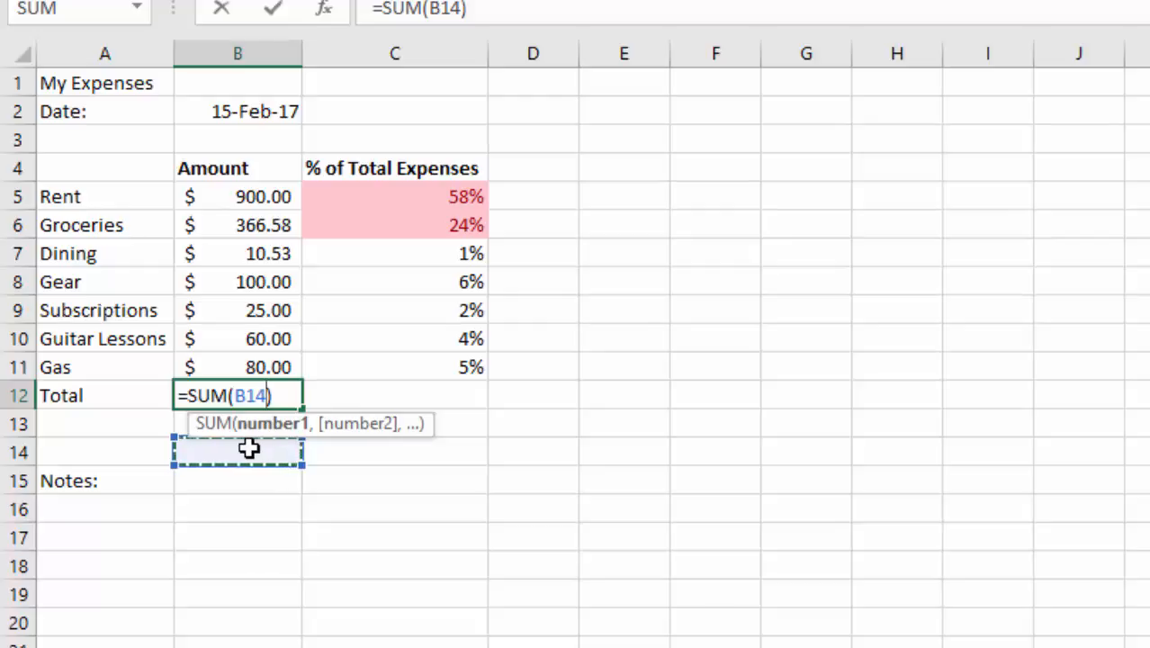
key(Escape)
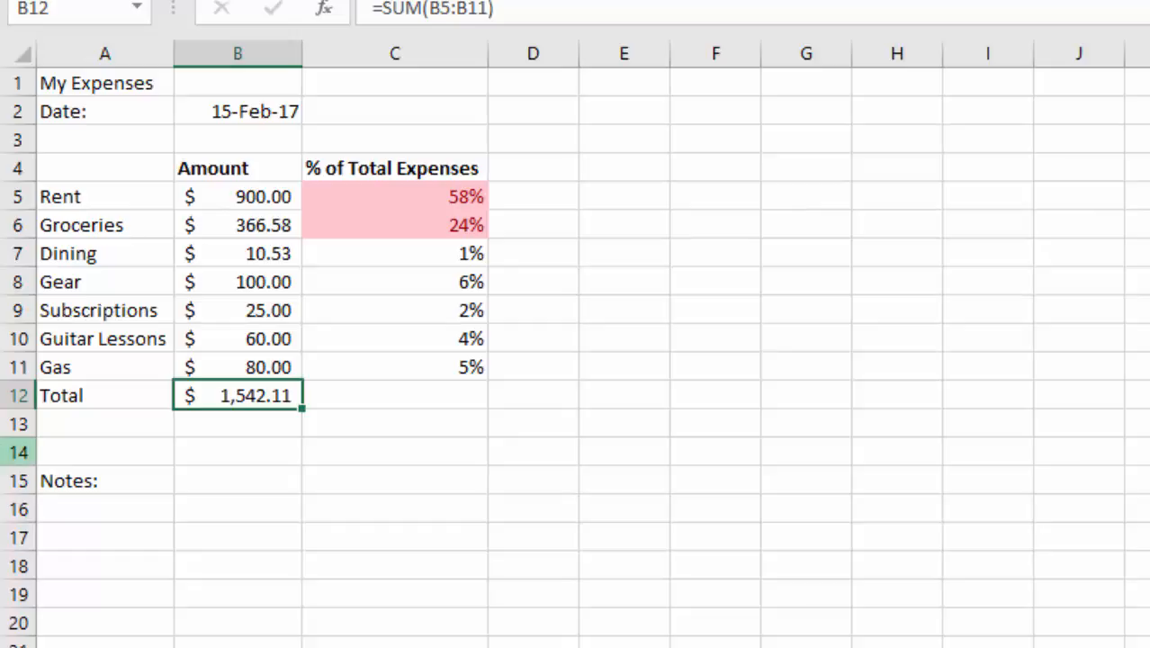
Step: Select the expense names in A5:A11 together with the percentages in C5:C11 as one non-adjacent selection
click(87, 196)
drag(87, 197, 82, 368)
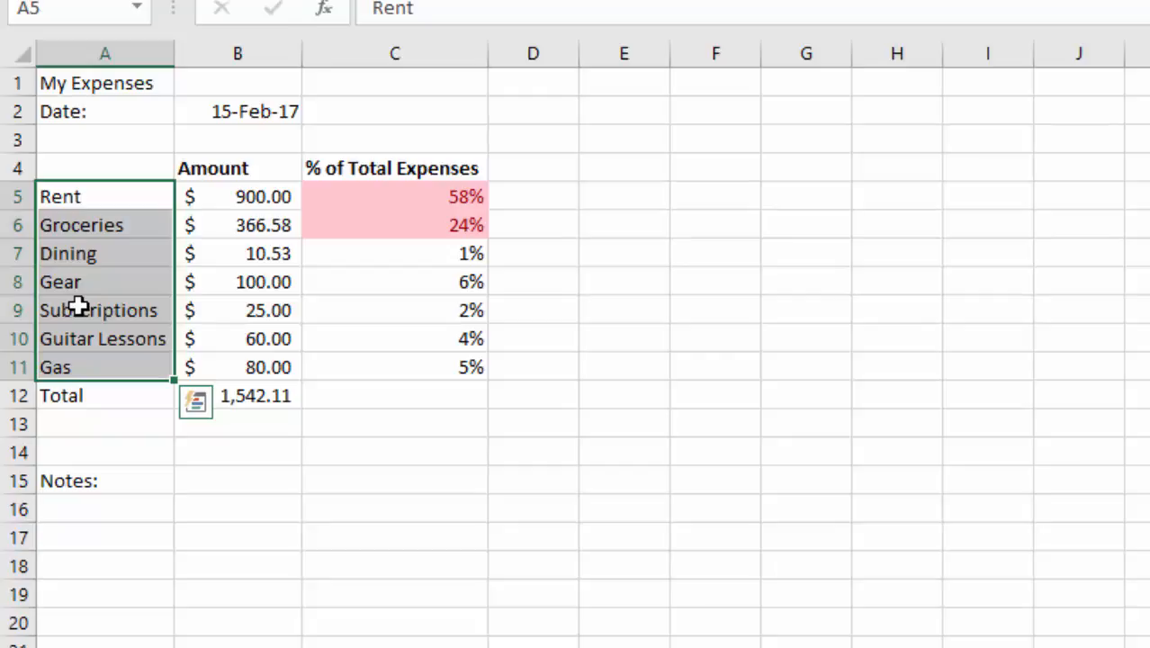
ctrl+click(400, 187)
drag(400, 187, 413, 363)
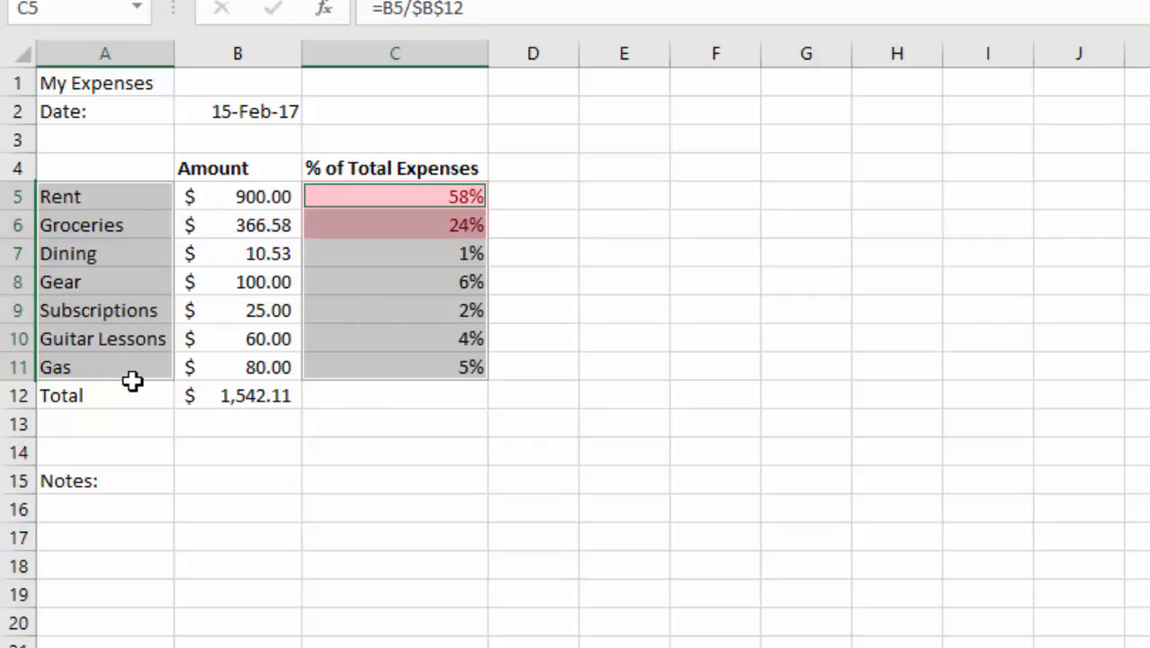
Step: Enter the sample text "Hellow" in B15, beside the Notes label
click(251, 485)
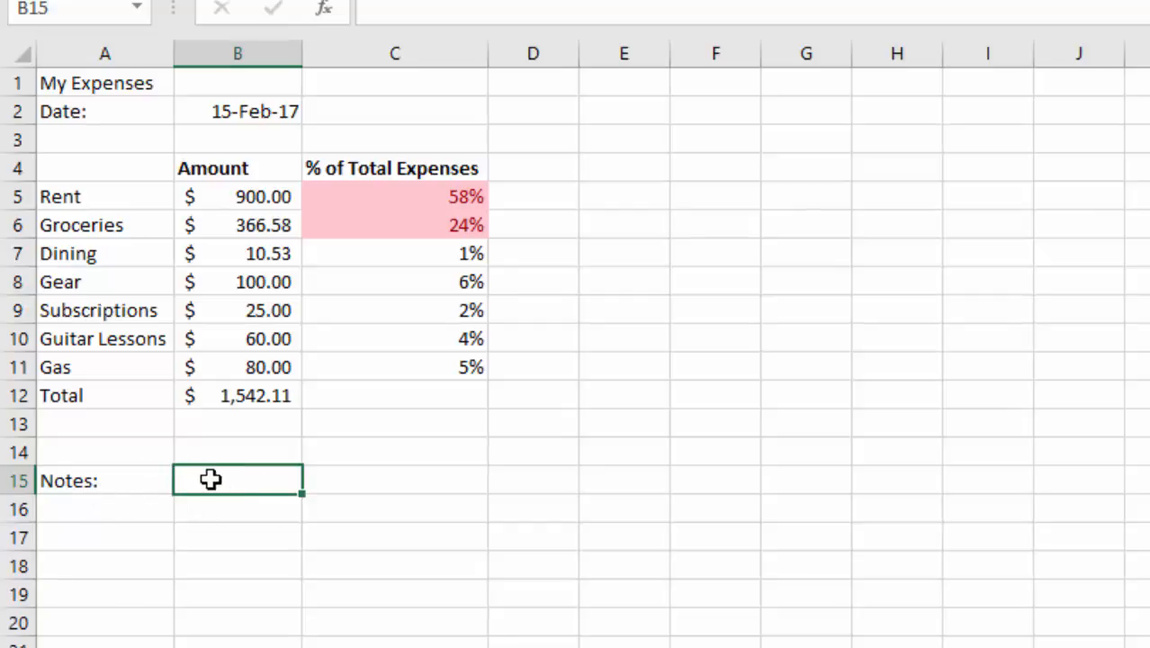
double_click(214, 478)
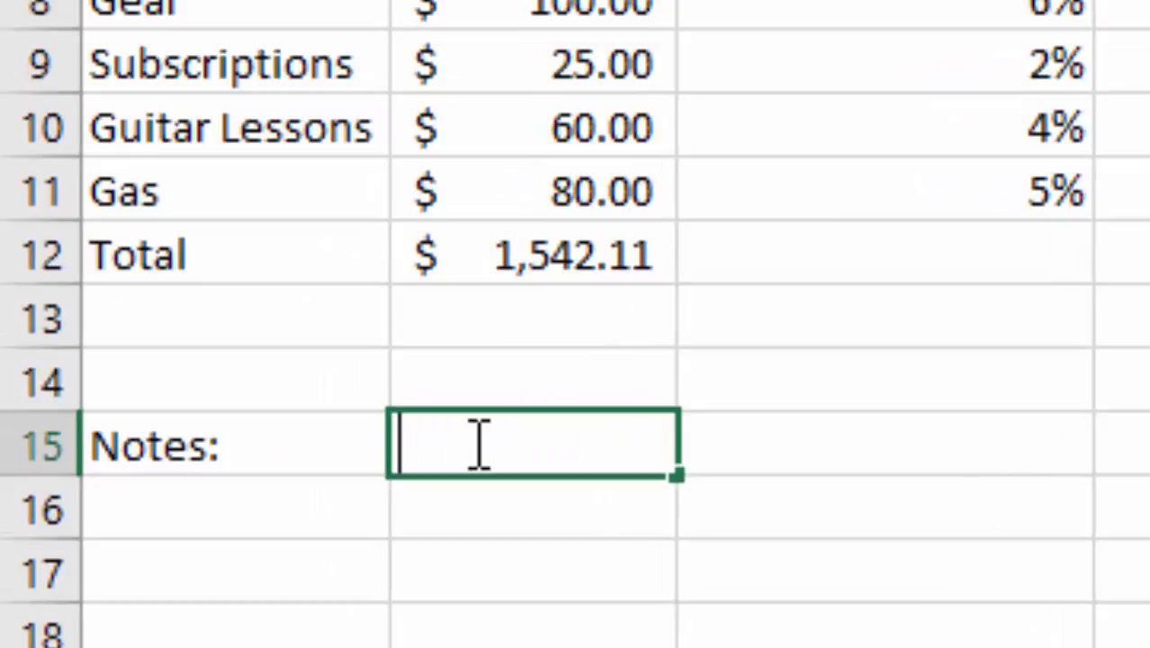
text(Hello)
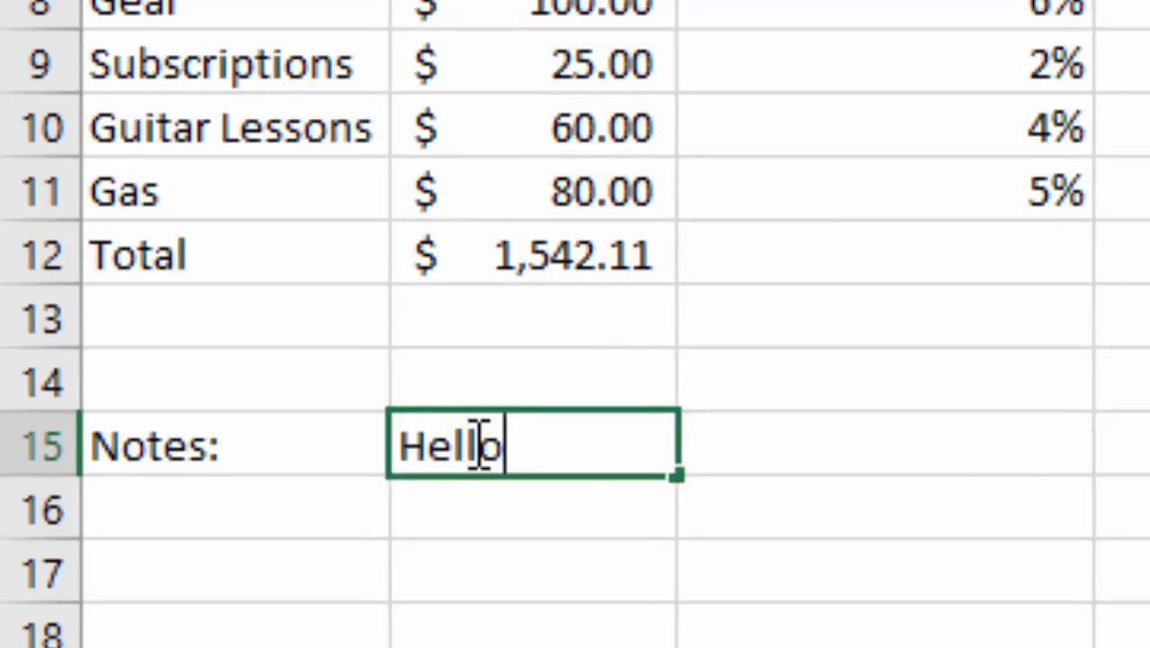
text(w)
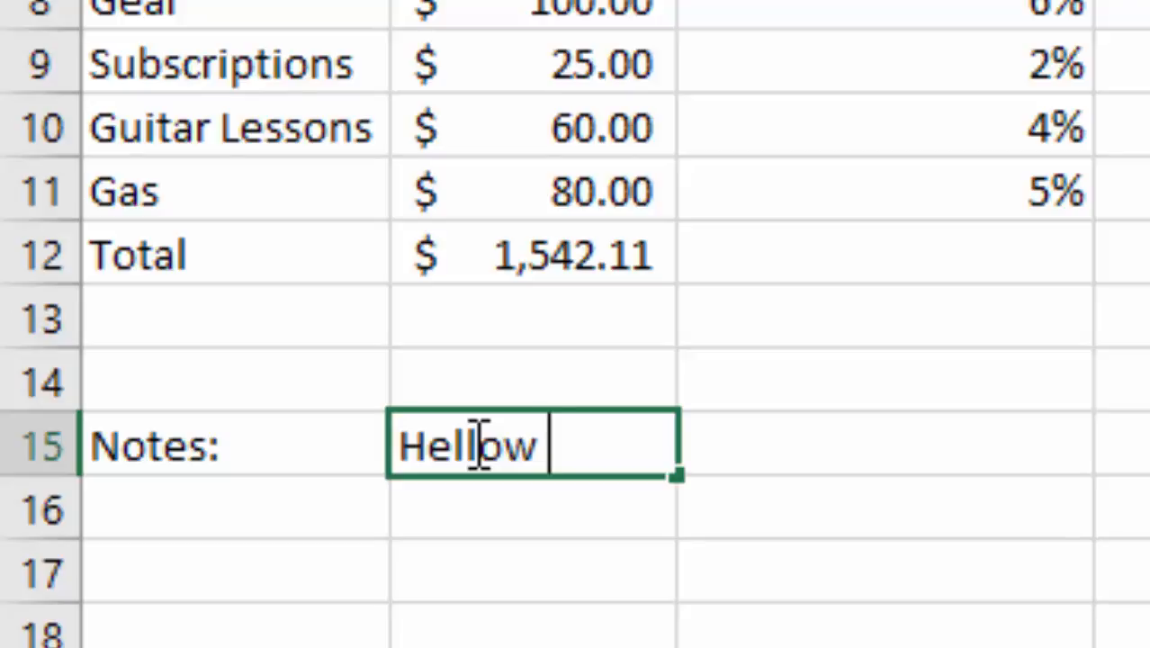
key(Return)
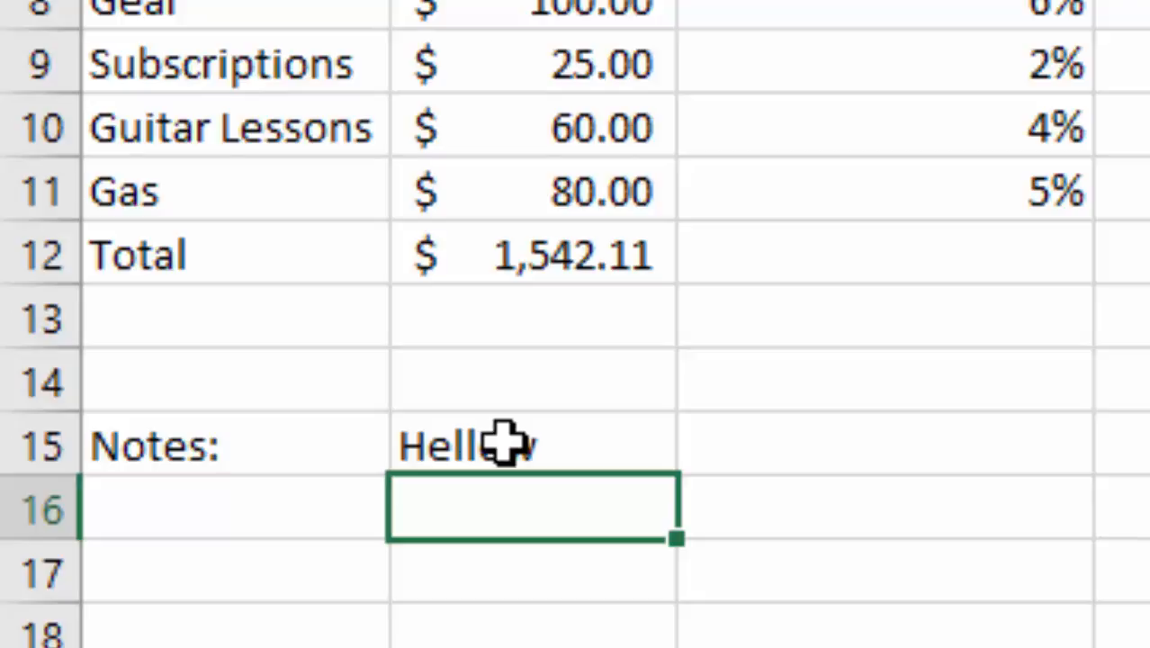
Step: Add a second line reading "hellow" within the note in B15, and clear the cell's content
click(504, 443)
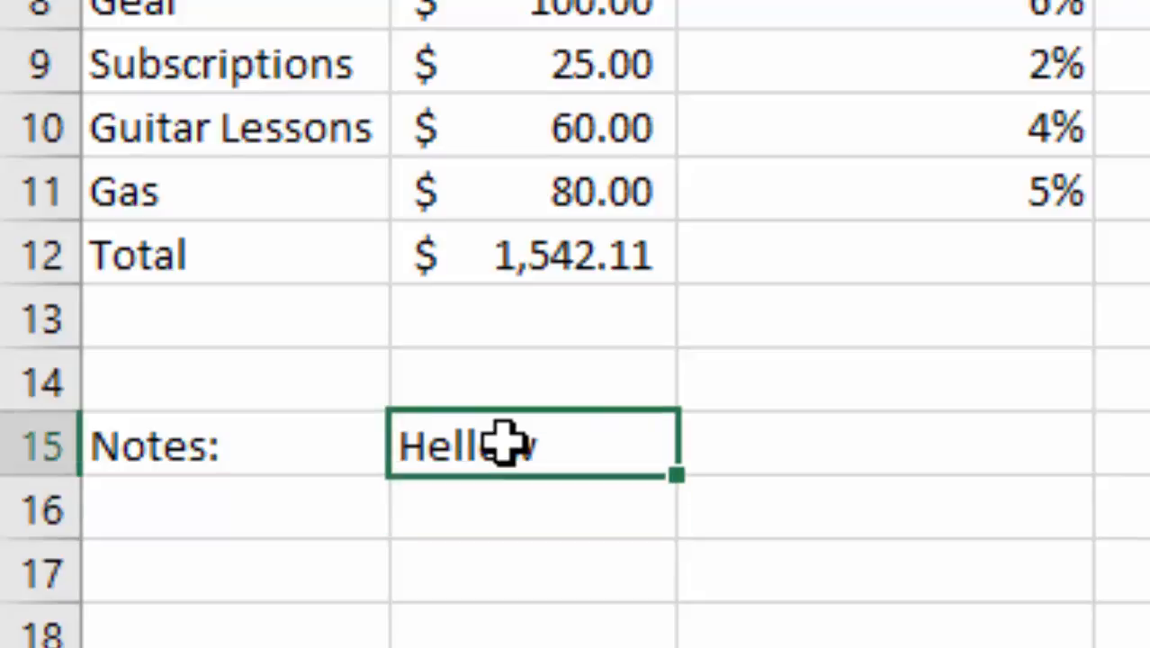
double_click(558, 443)
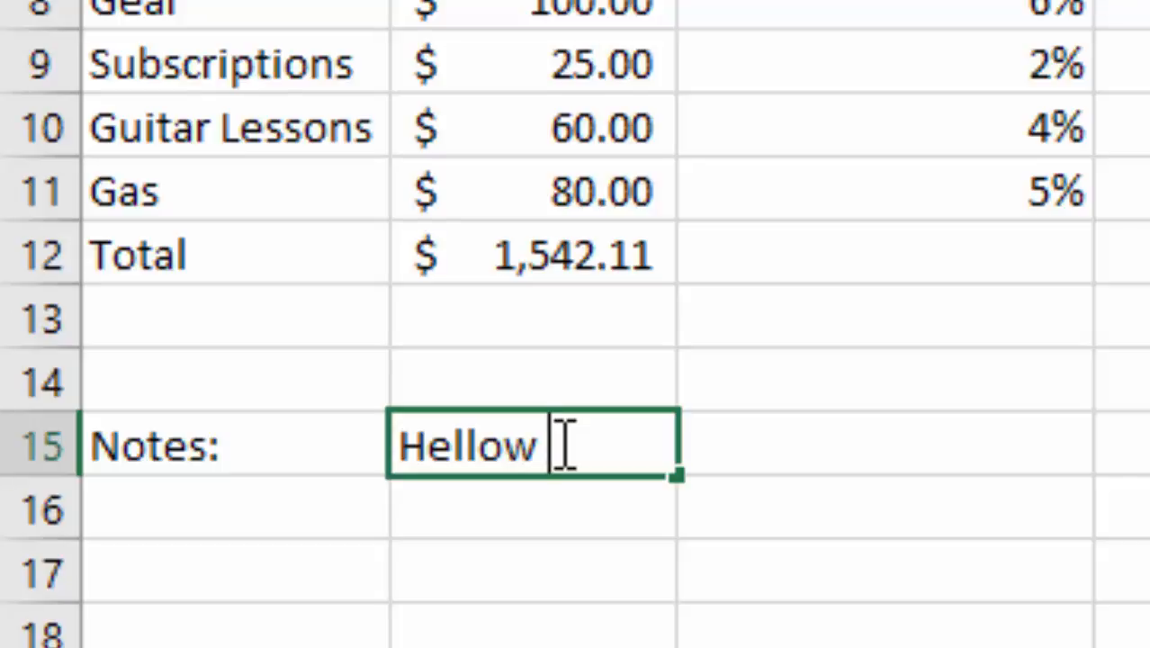
key(alt+Return)
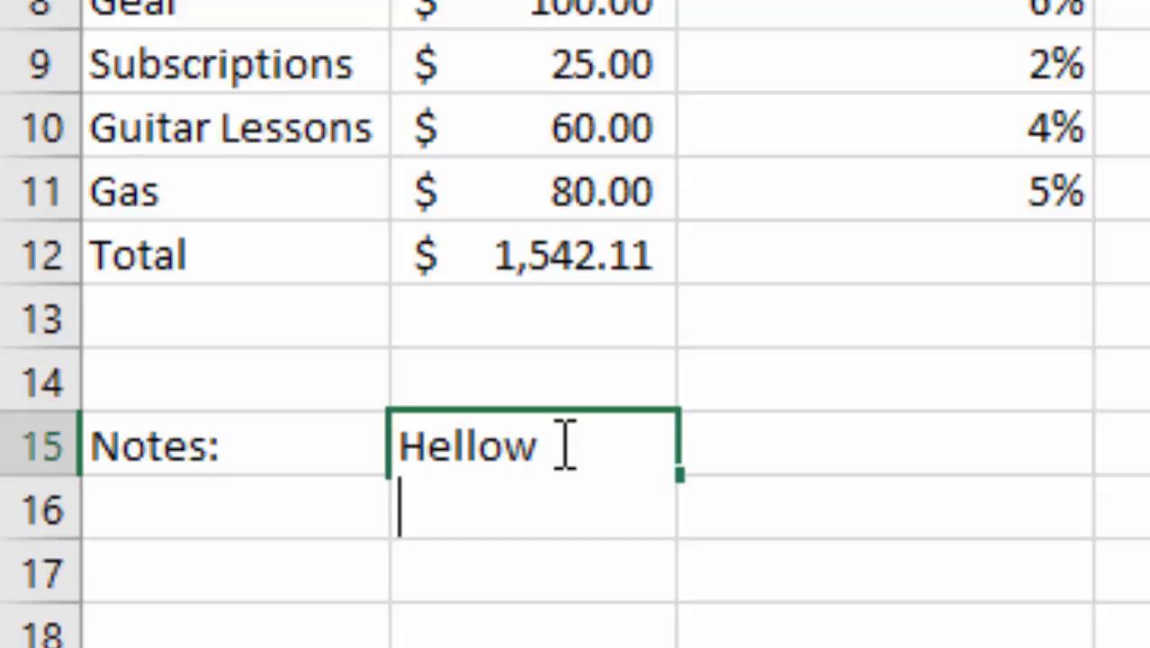
text(h)
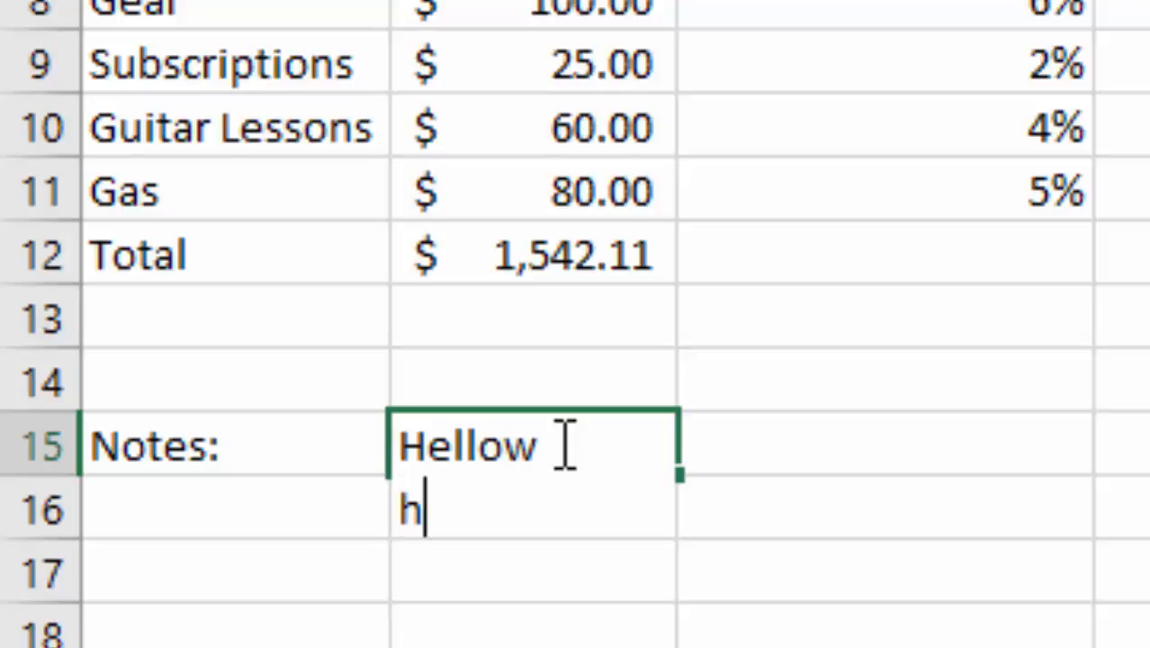
text(ellow)
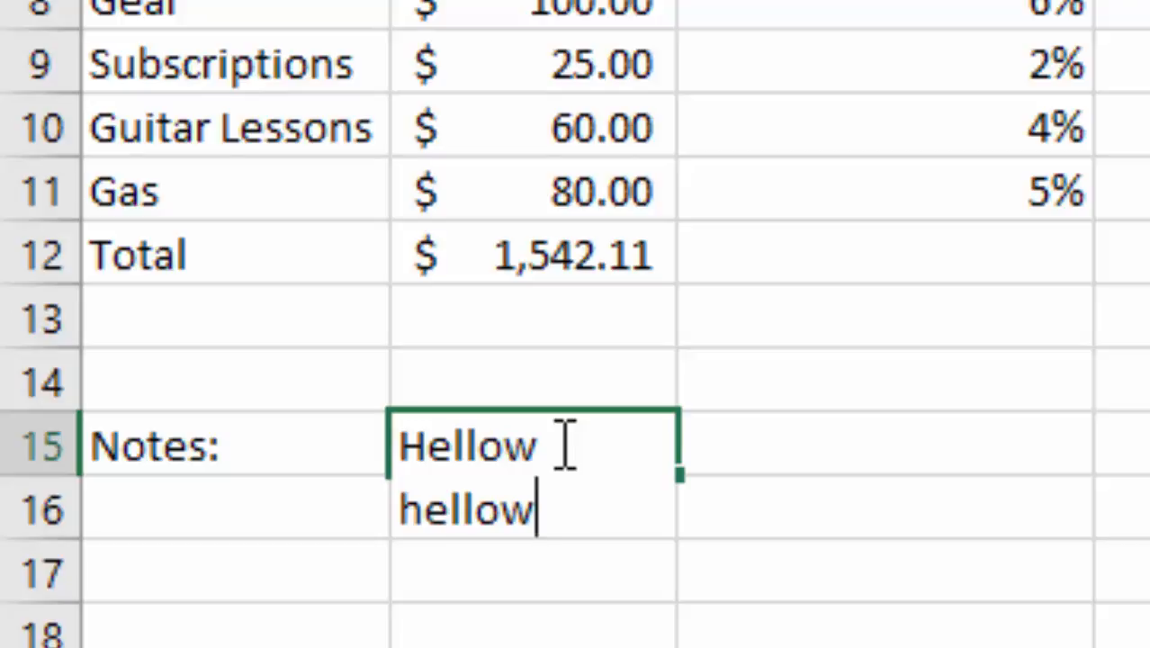
key(Return)
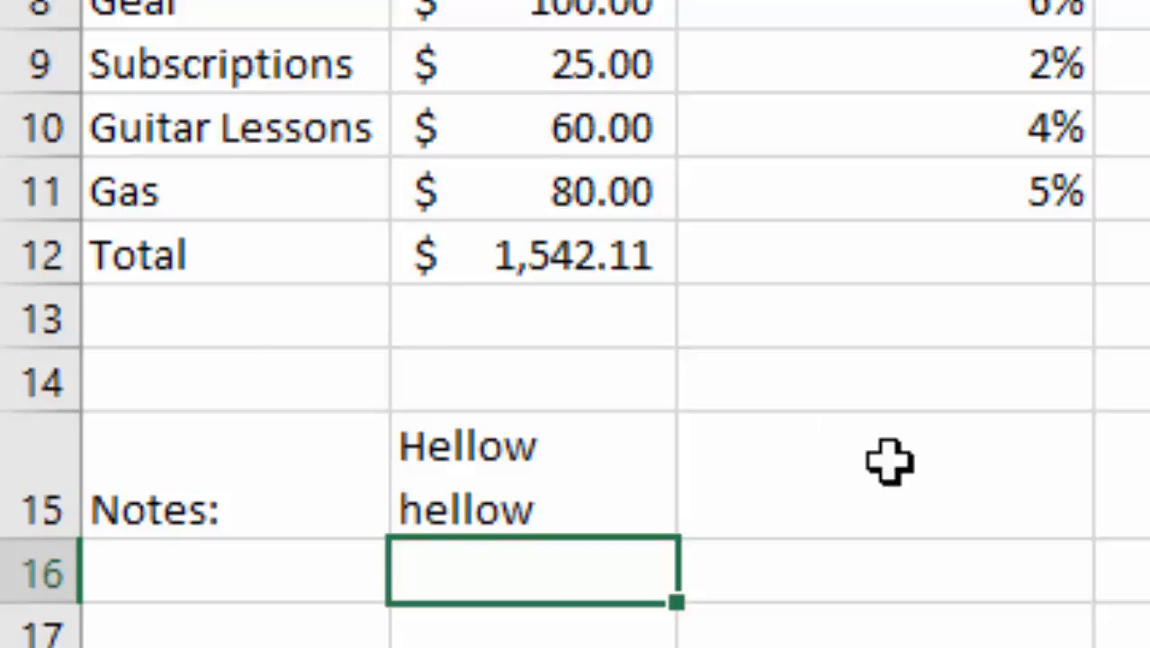
click(540, 506)
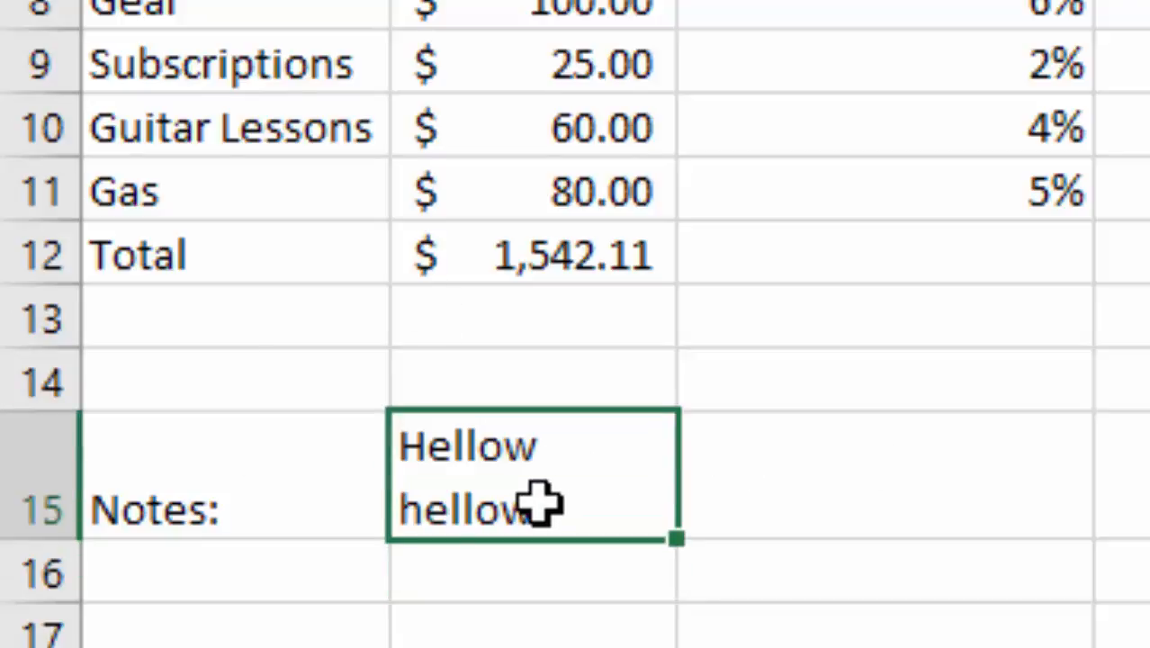
key(Delete)
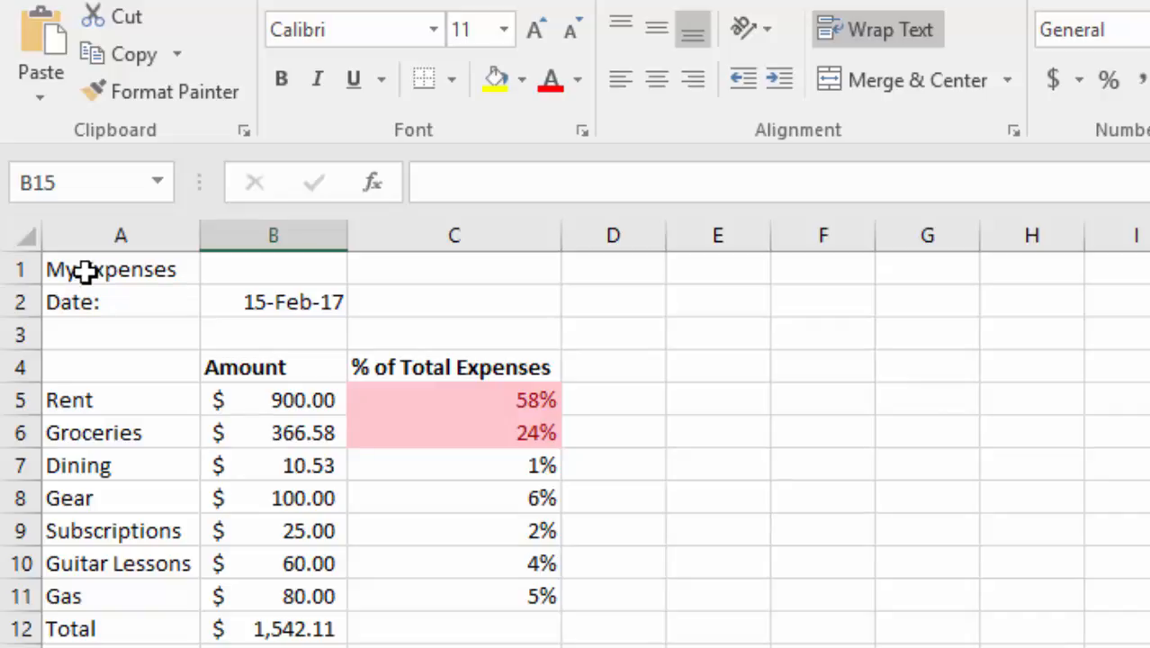
Step: Merge the title cell A1 across A1:C1 and center "My Expenses" within it
double_click(89, 269)
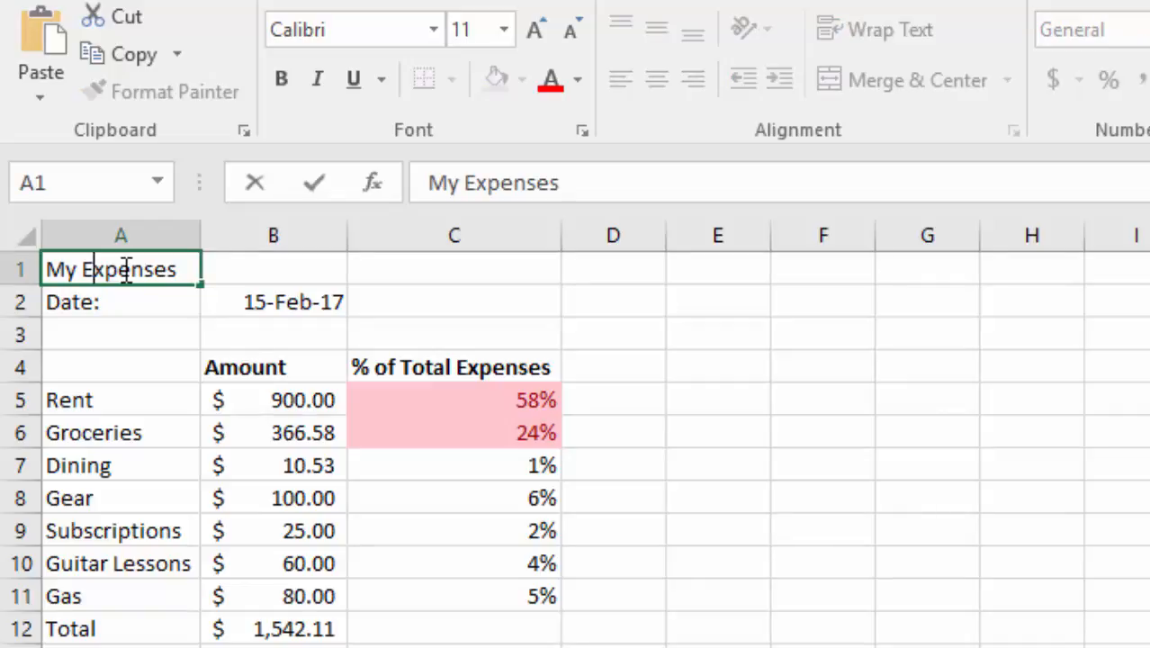
click(156, 305)
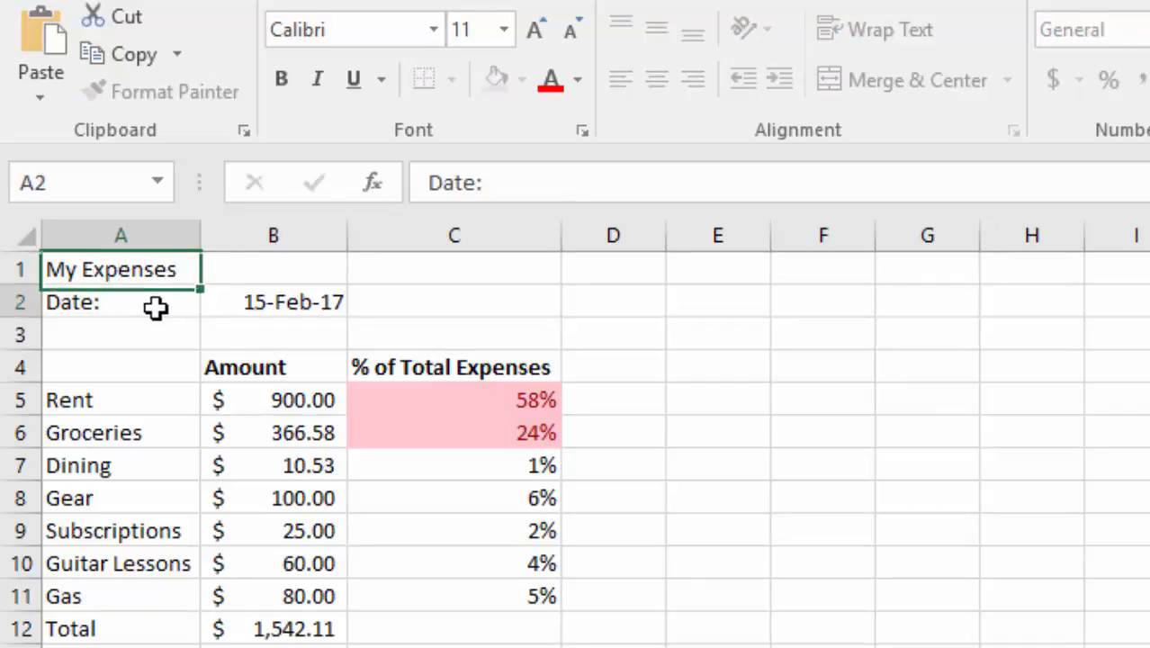
click(155, 265)
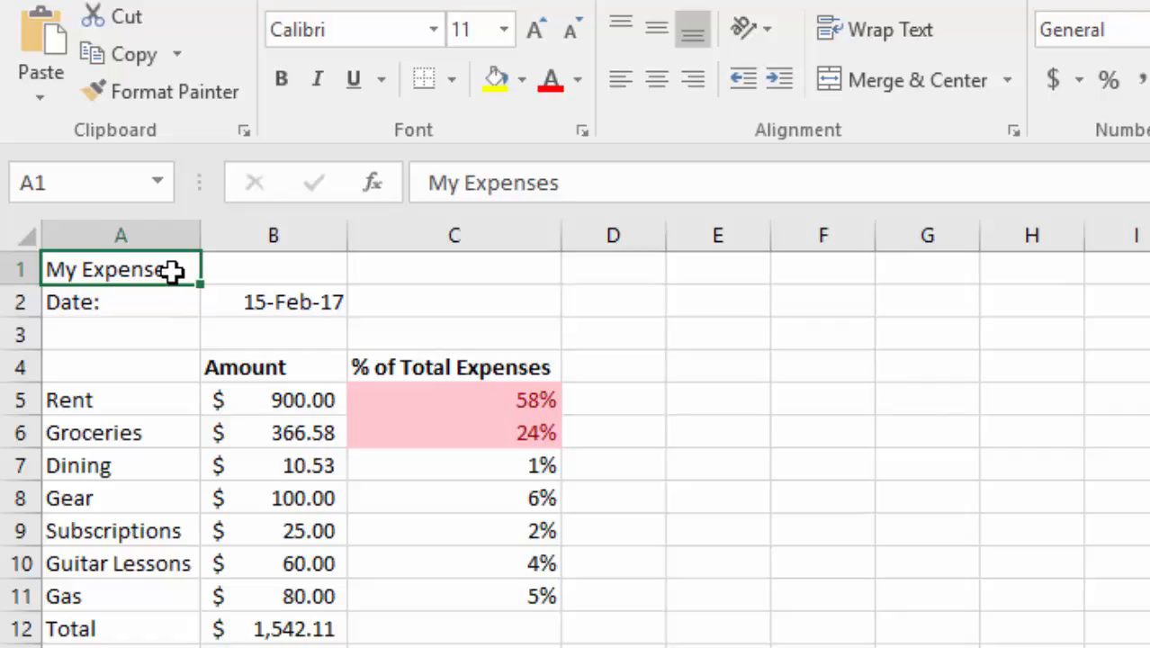
drag(172, 270, 461, 267)
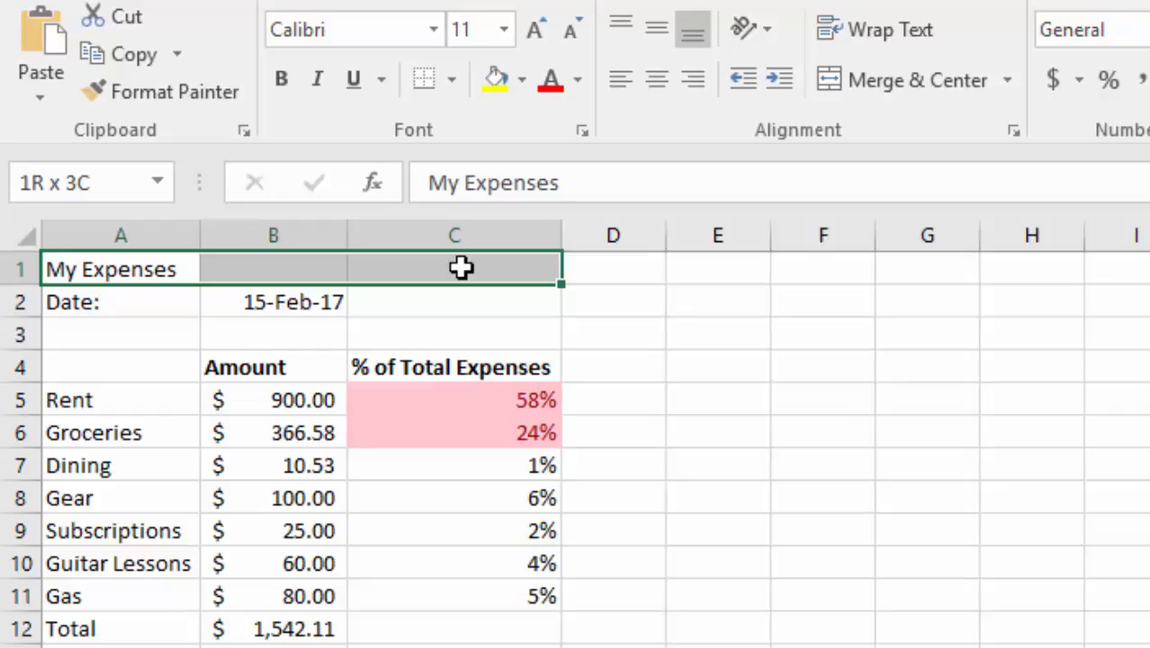
drag(461, 267, 460, 267)
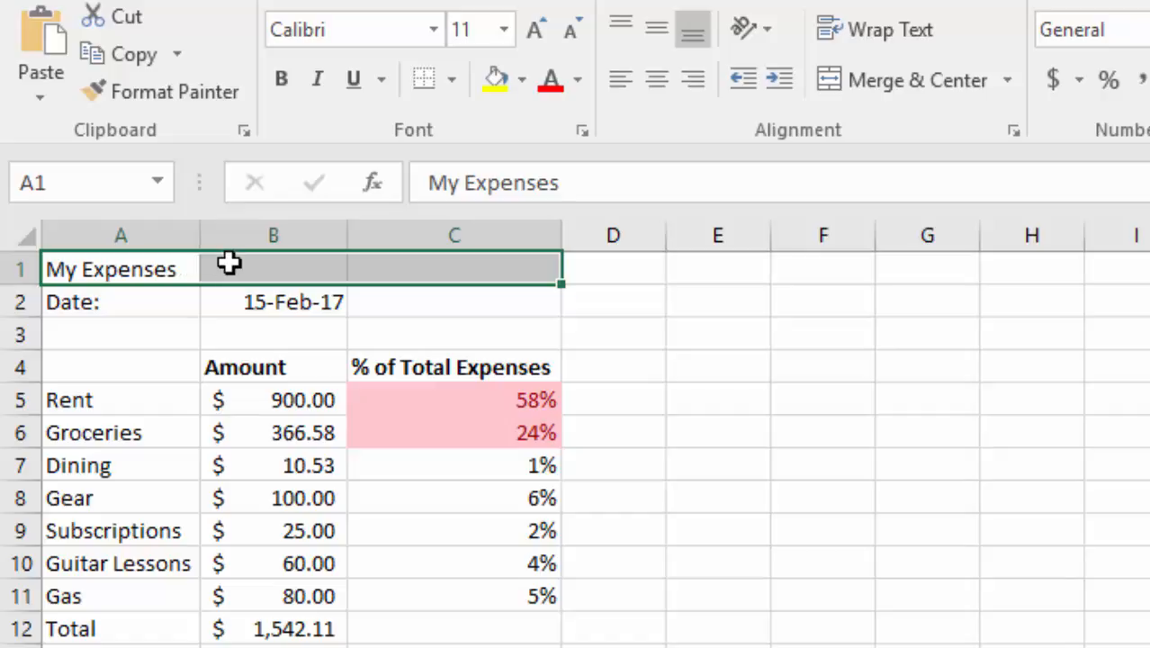
click(890, 79)
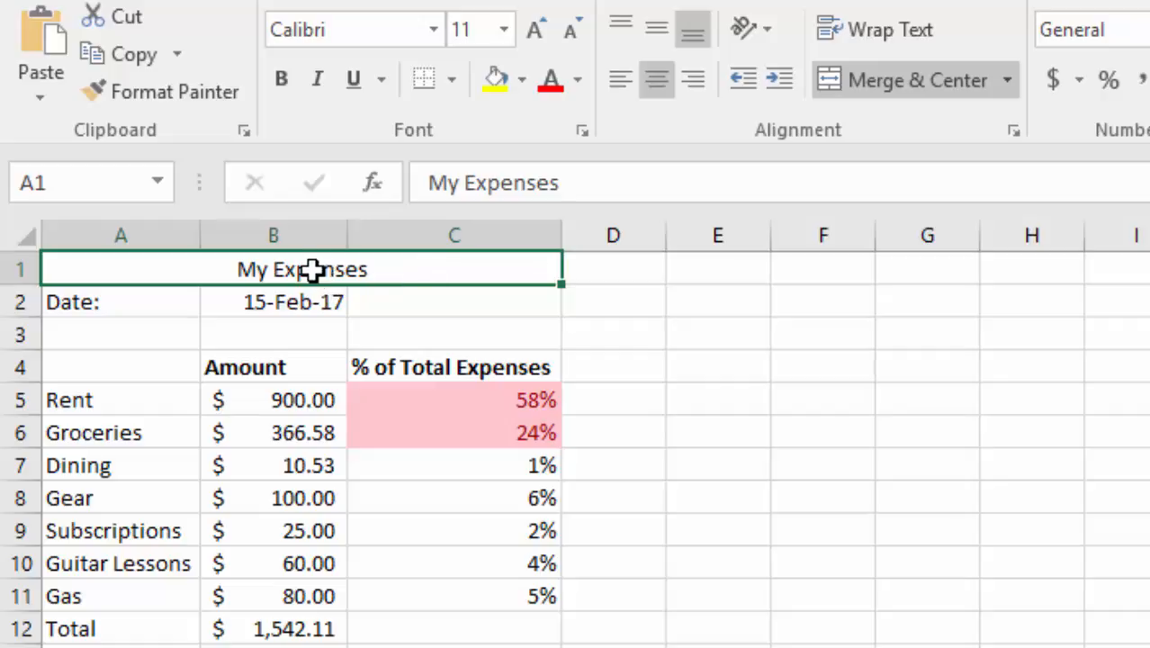
Step: Set the "My Expenses" title to font size 14 and make it bold
click(506, 29)
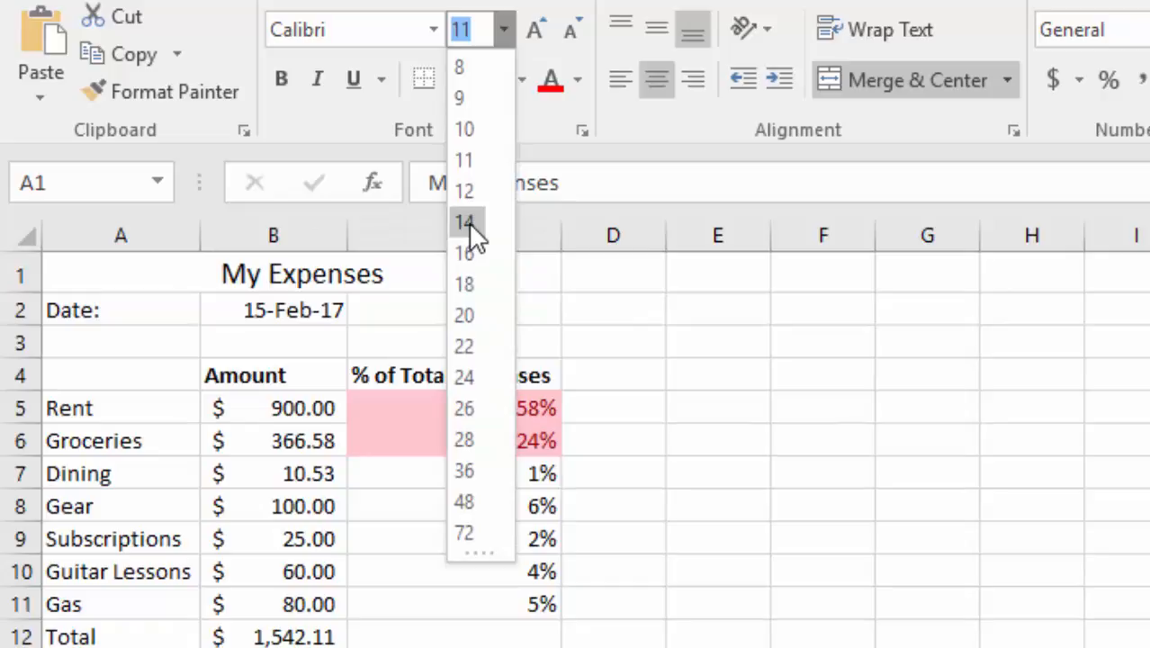
click(469, 222)
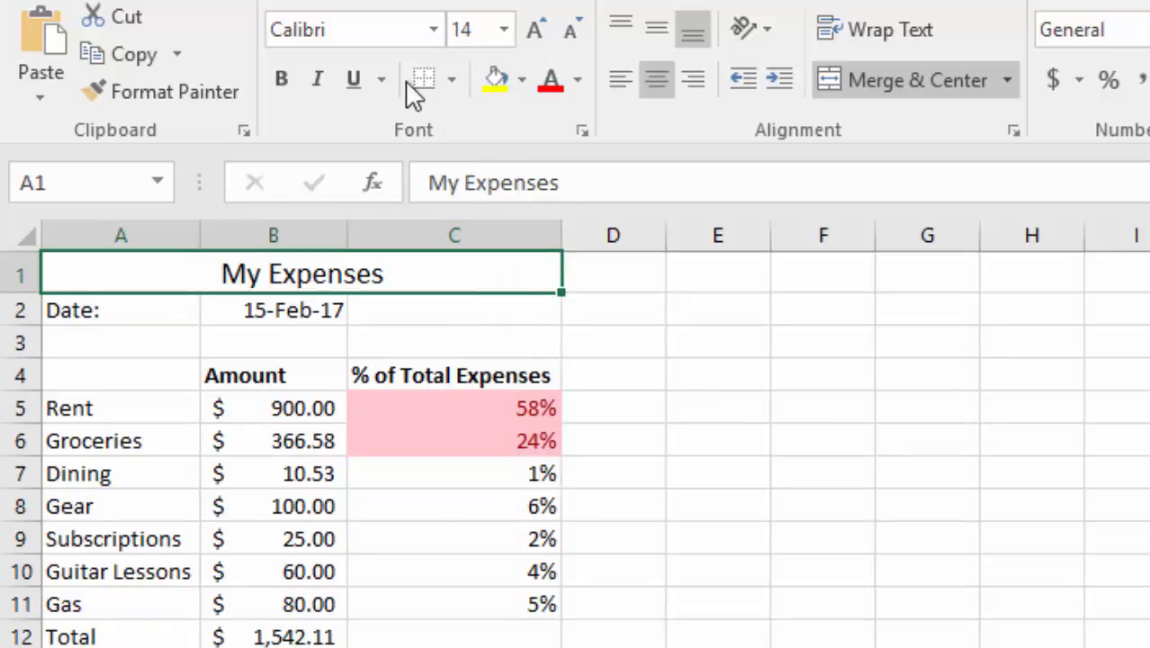
click(276, 77)
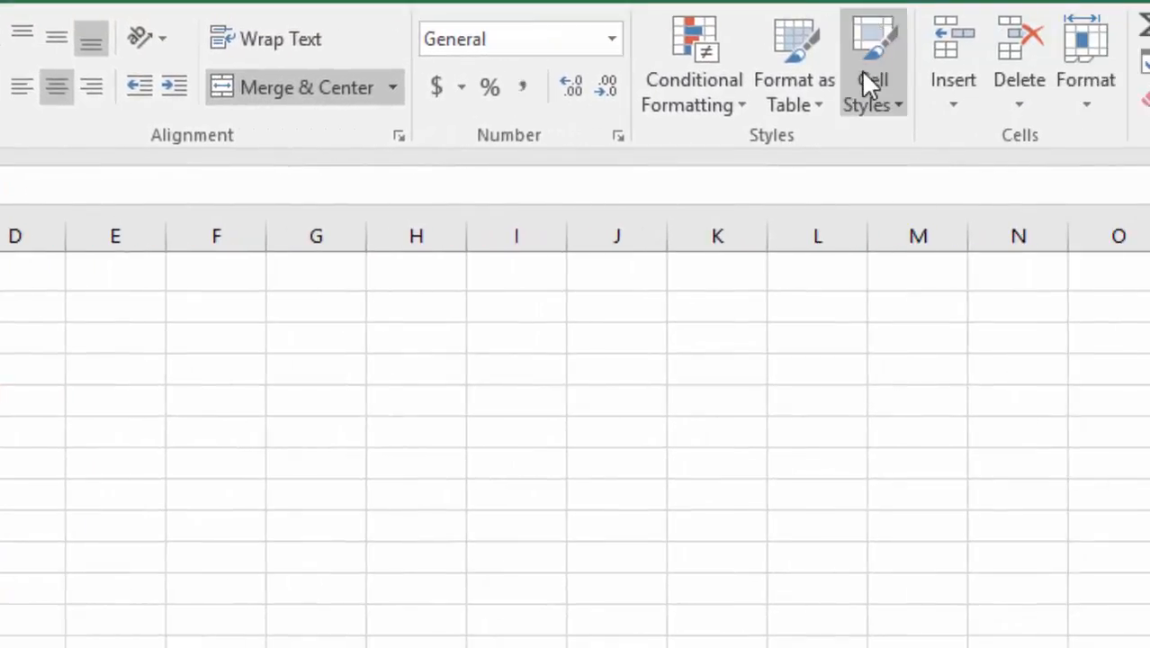
Step: Apply the Heading 1 cell style to the "My Expenses" title
click(865, 78)
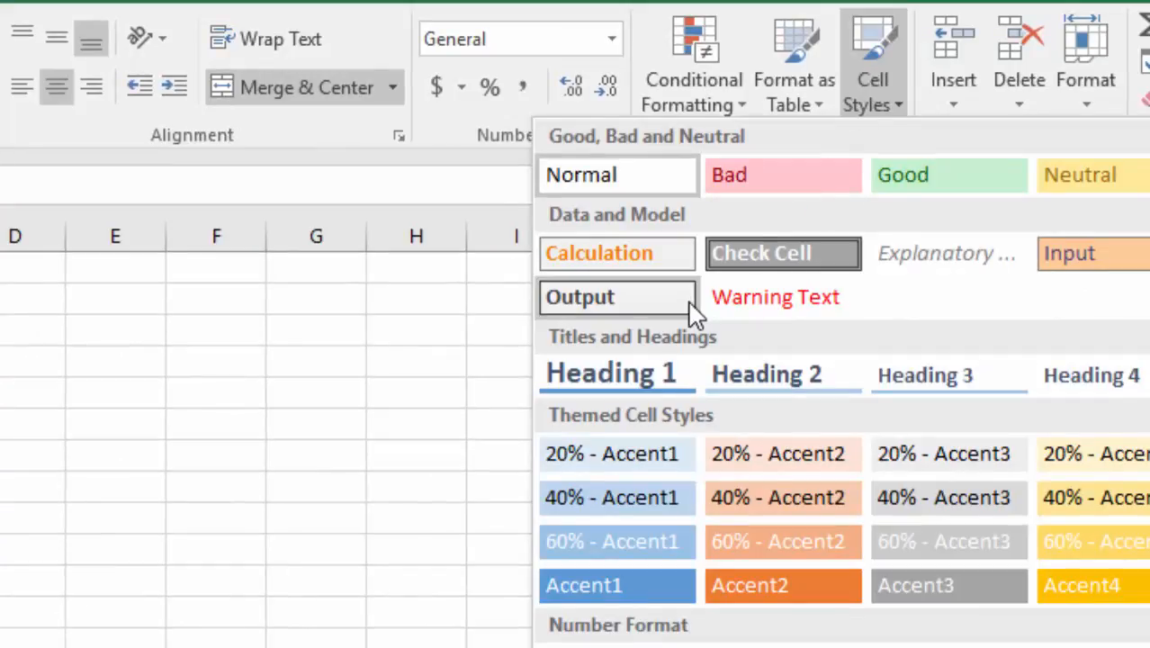
click(625, 375)
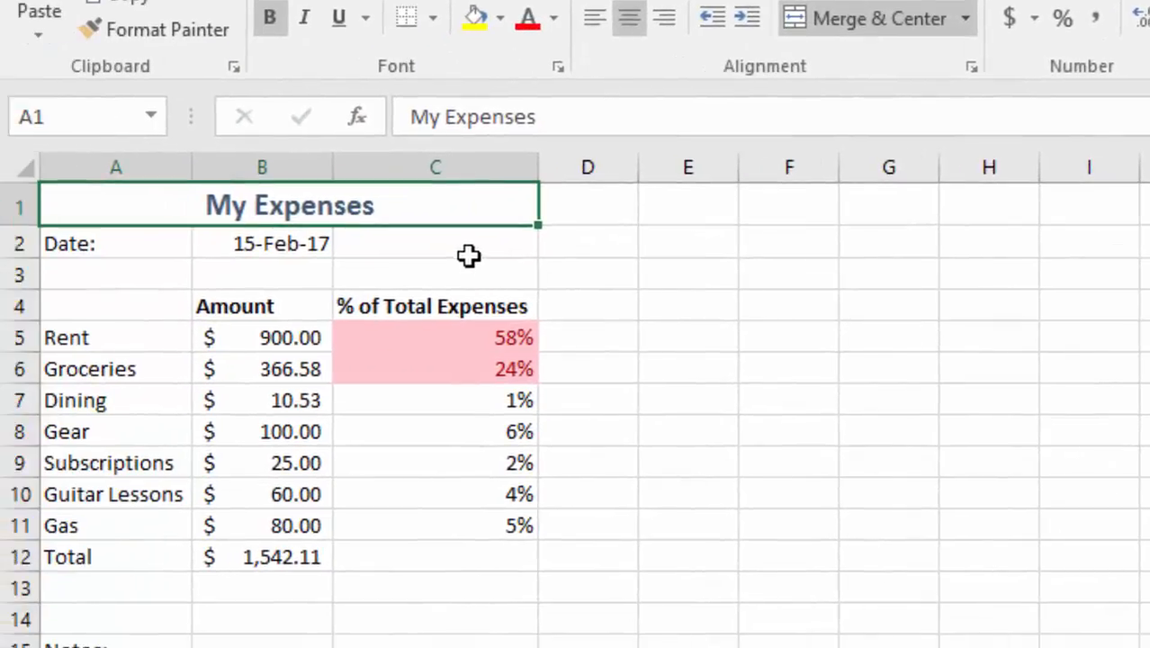
click(467, 253)
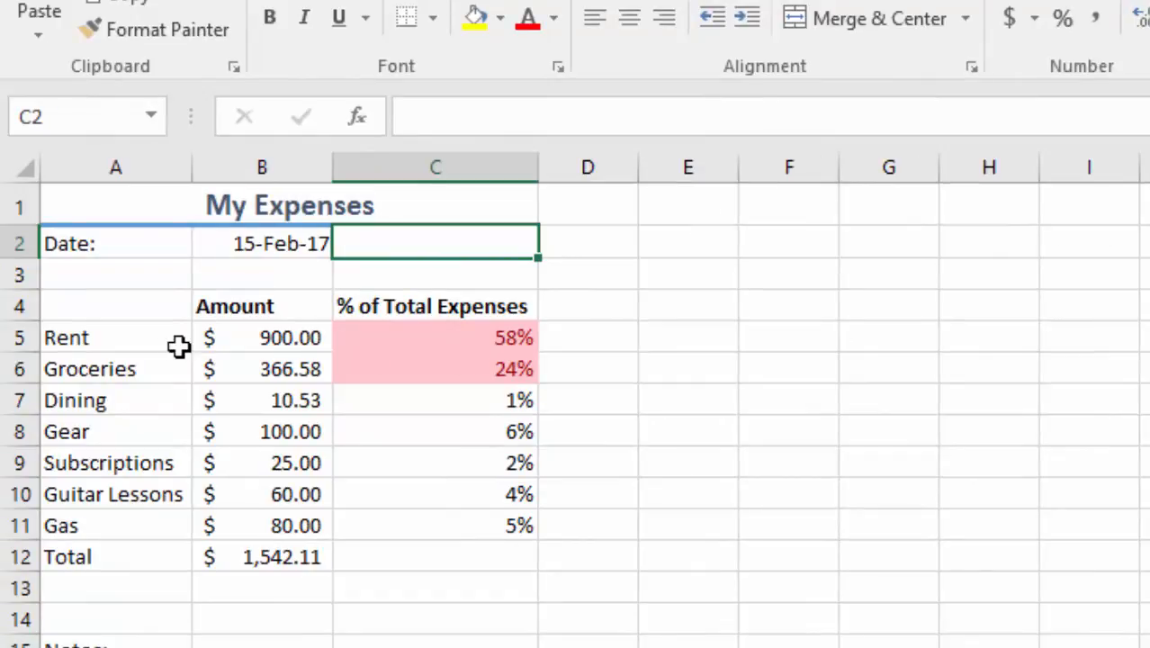
Step: Apply the Accent1 cell style to the entire header row 4
click(18, 306)
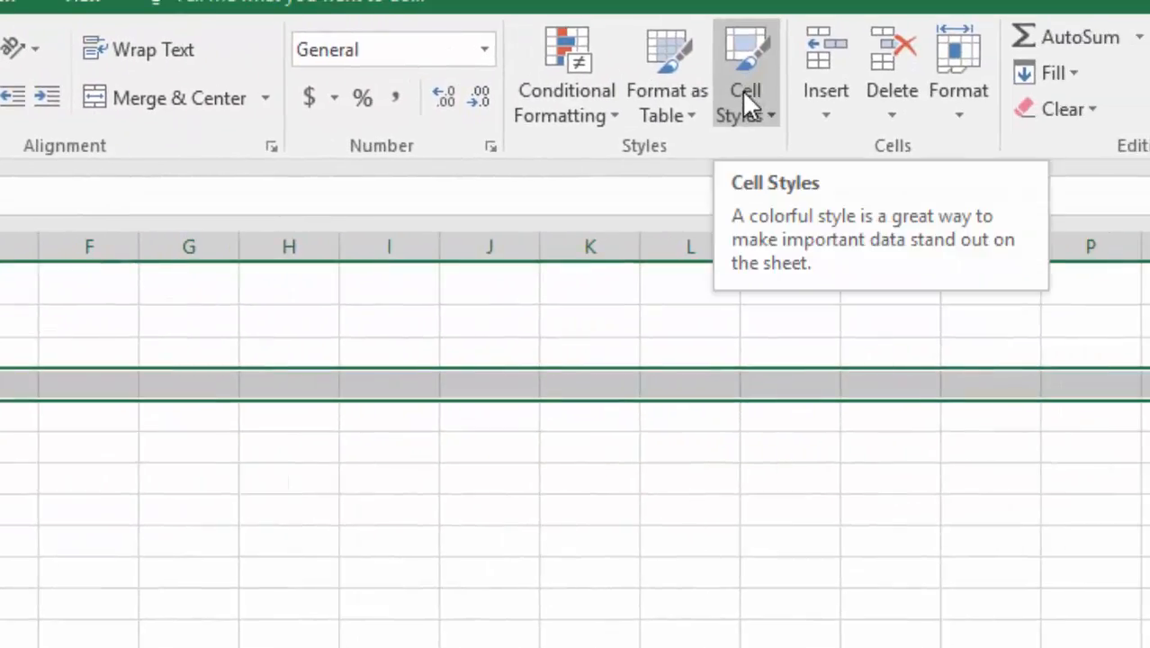
click(743, 97)
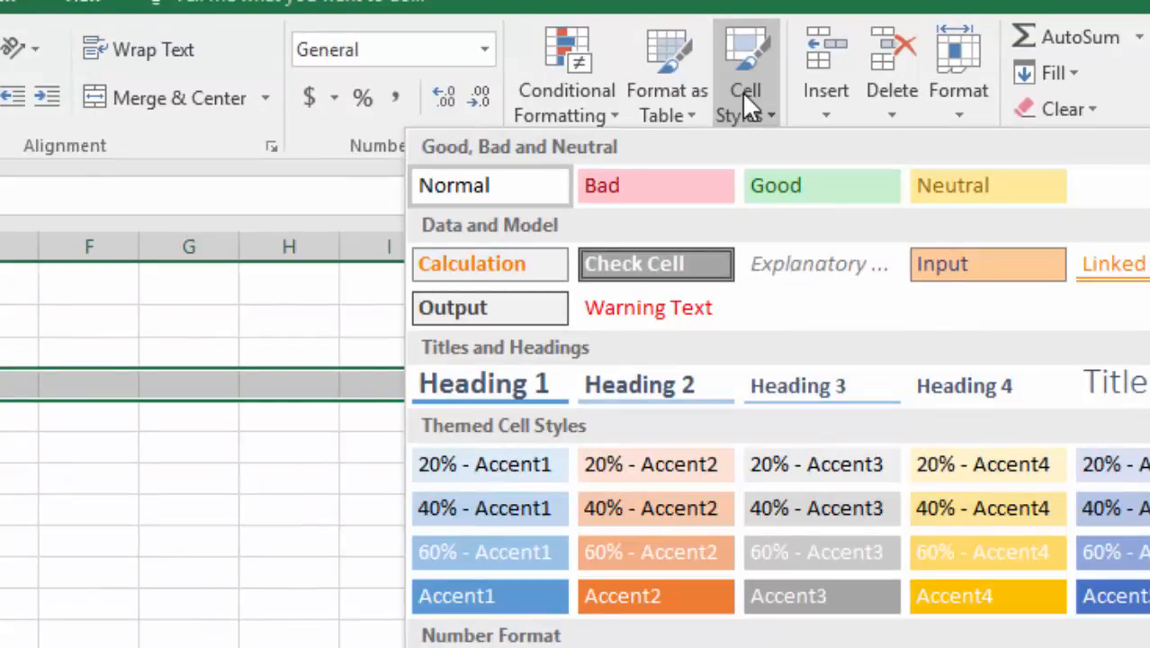
click(471, 596)
click(442, 627)
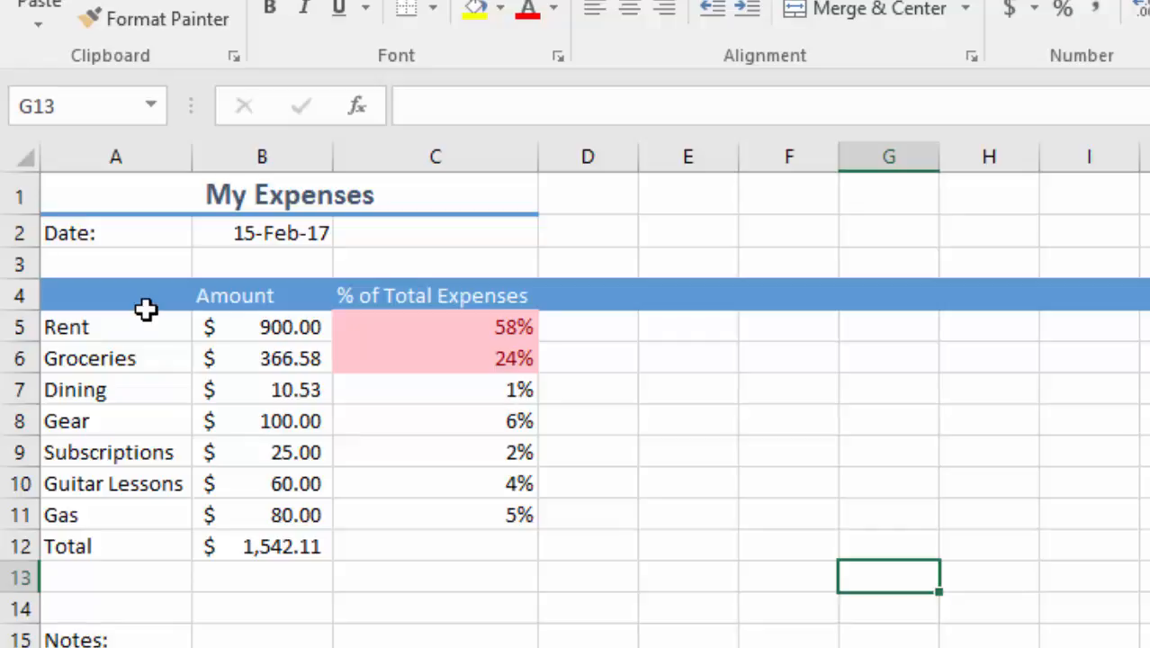
Step: Apply the Total cell style to the entire row 12 containing the expense total
click(18, 547)
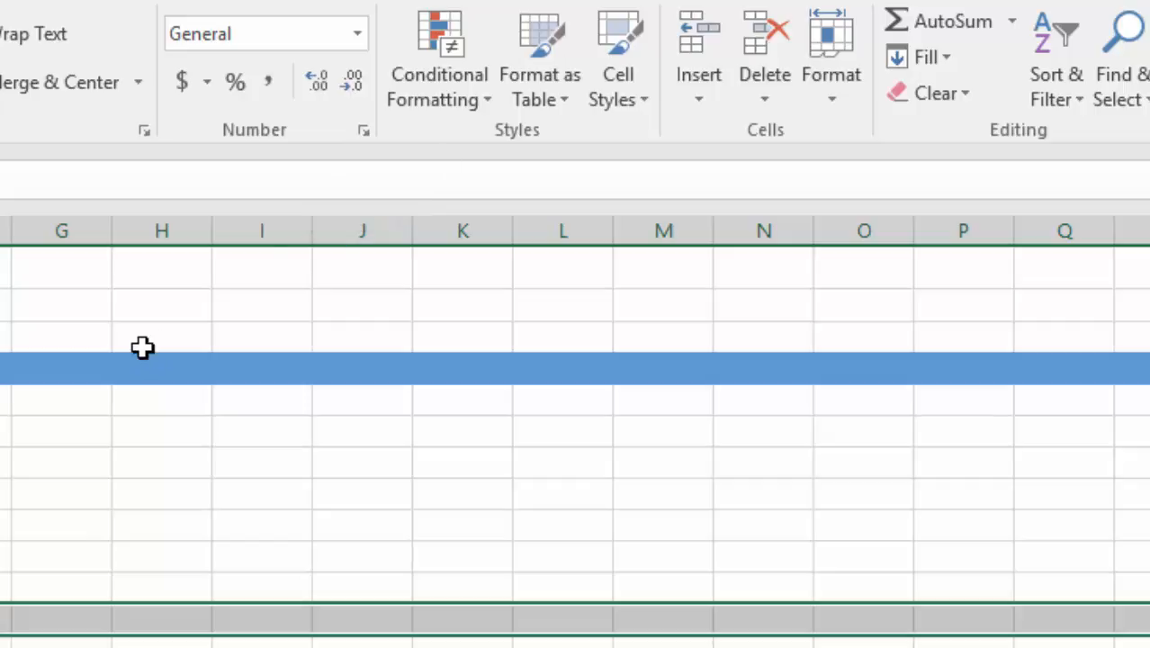
click(619, 79)
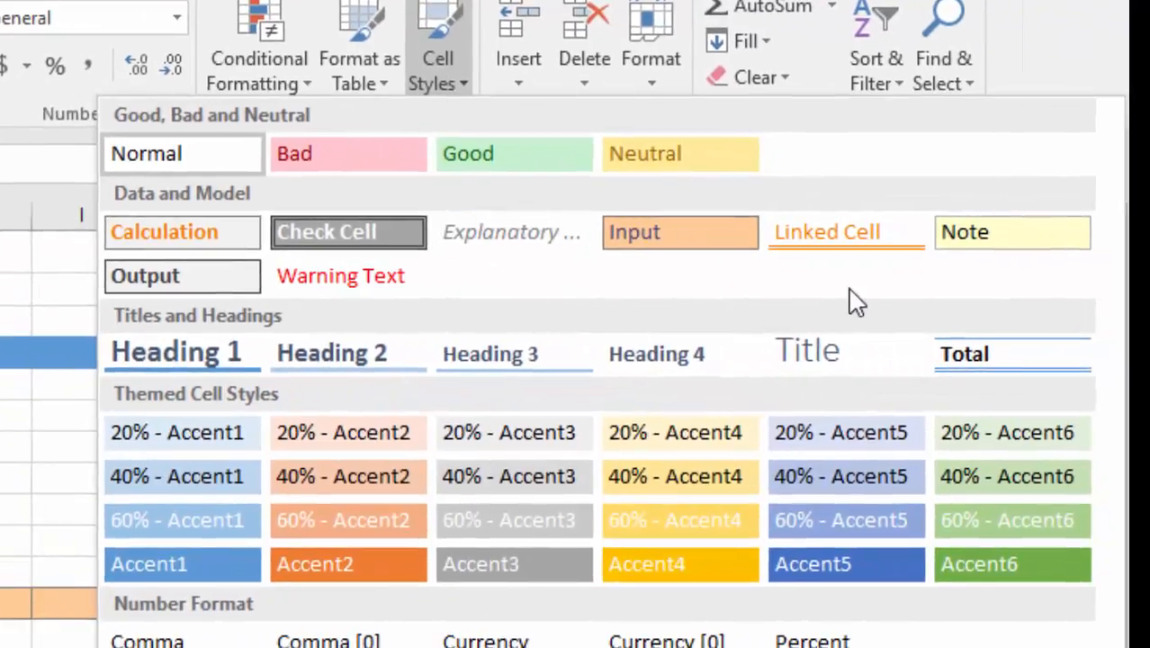
click(1020, 365)
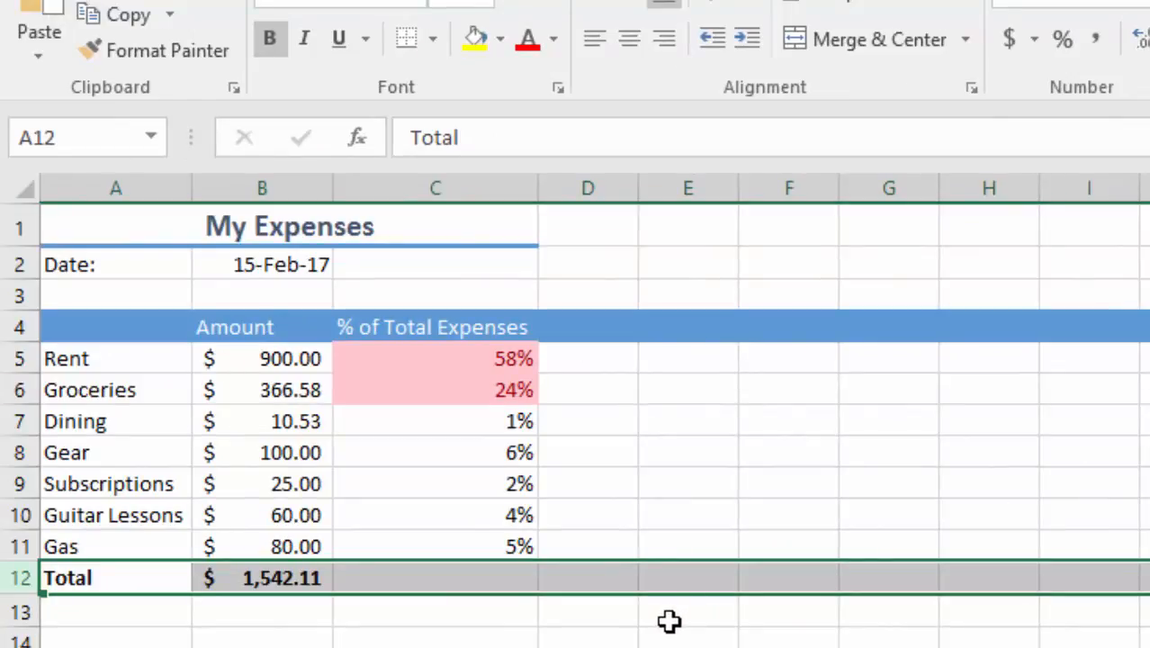
click(668, 621)
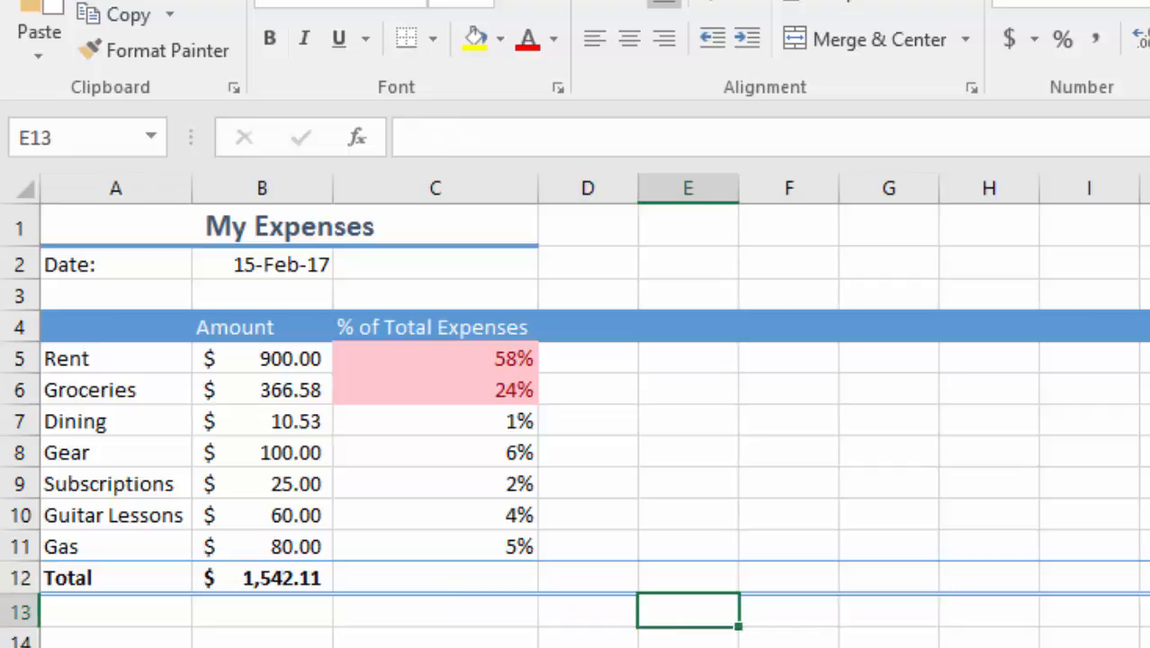
click(345, 635)
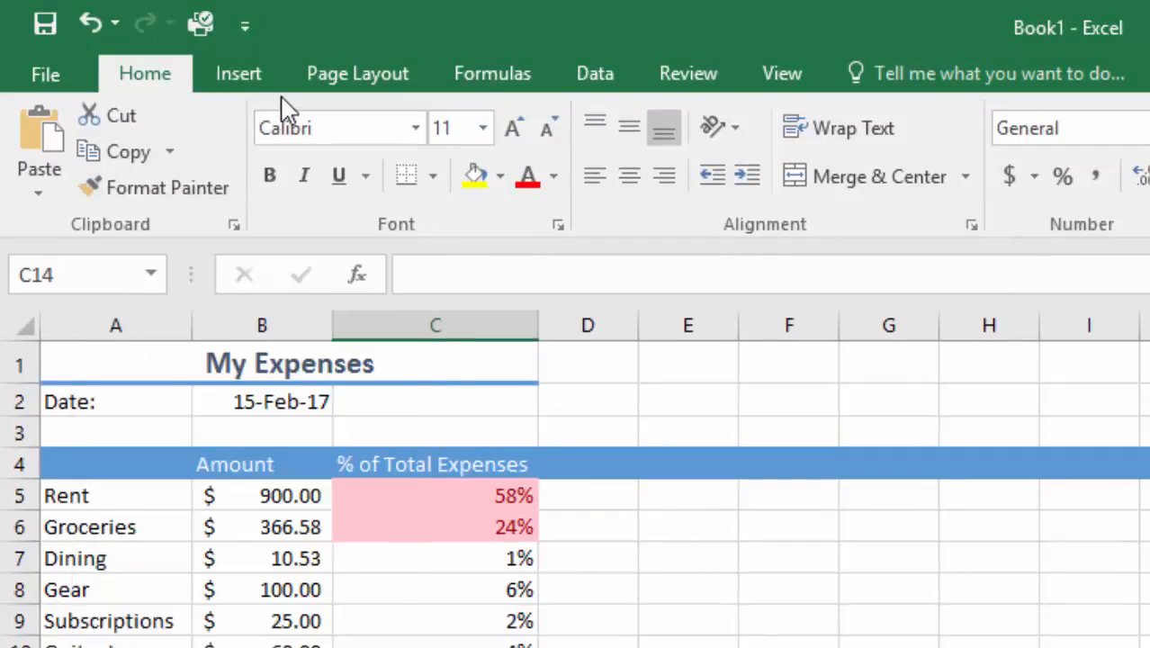
Step: Apply a different workbook theme from further down the theme gallery, with orange-red accents and a slab-serif font
click(348, 79)
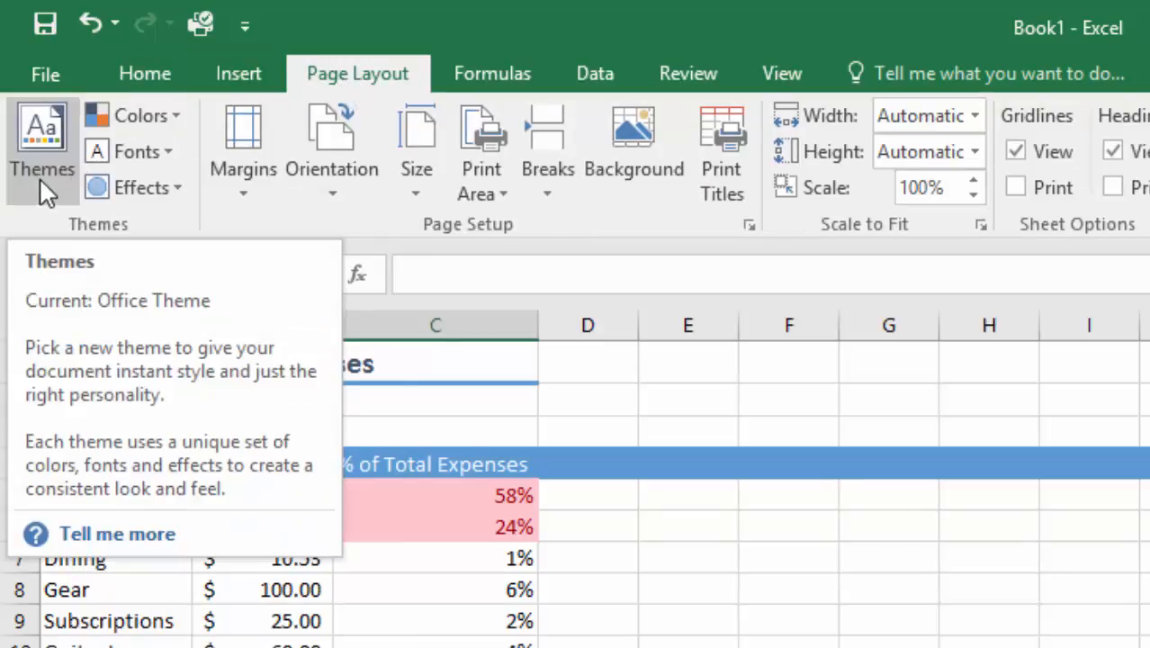
click(40, 171)
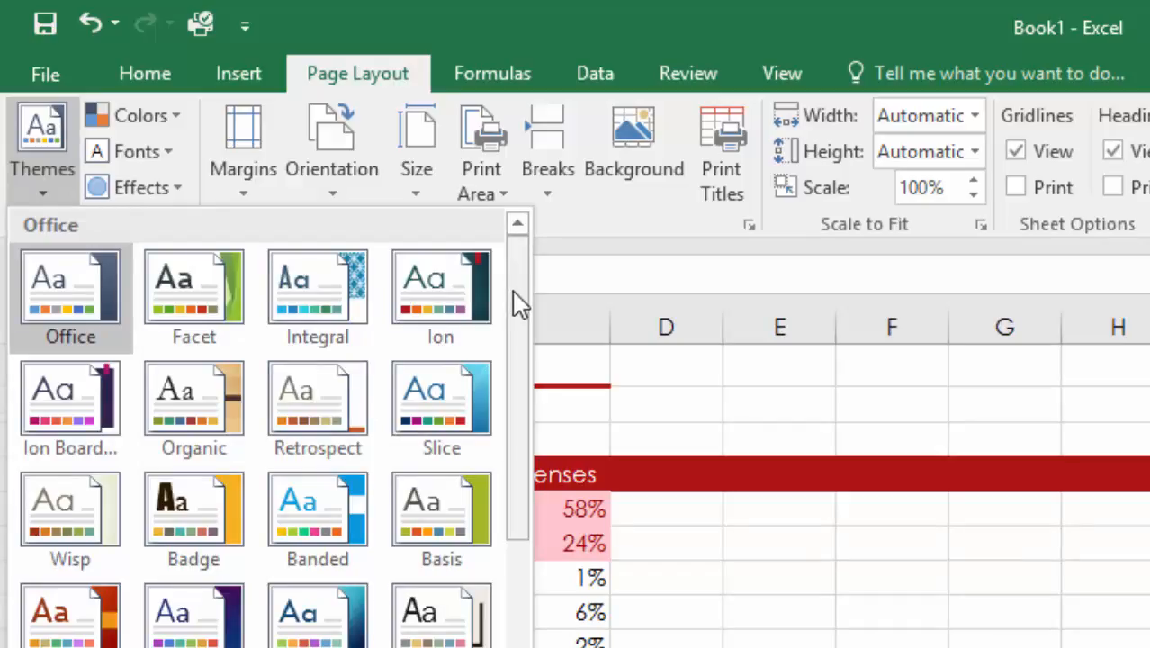
drag(520, 305, 490, 585)
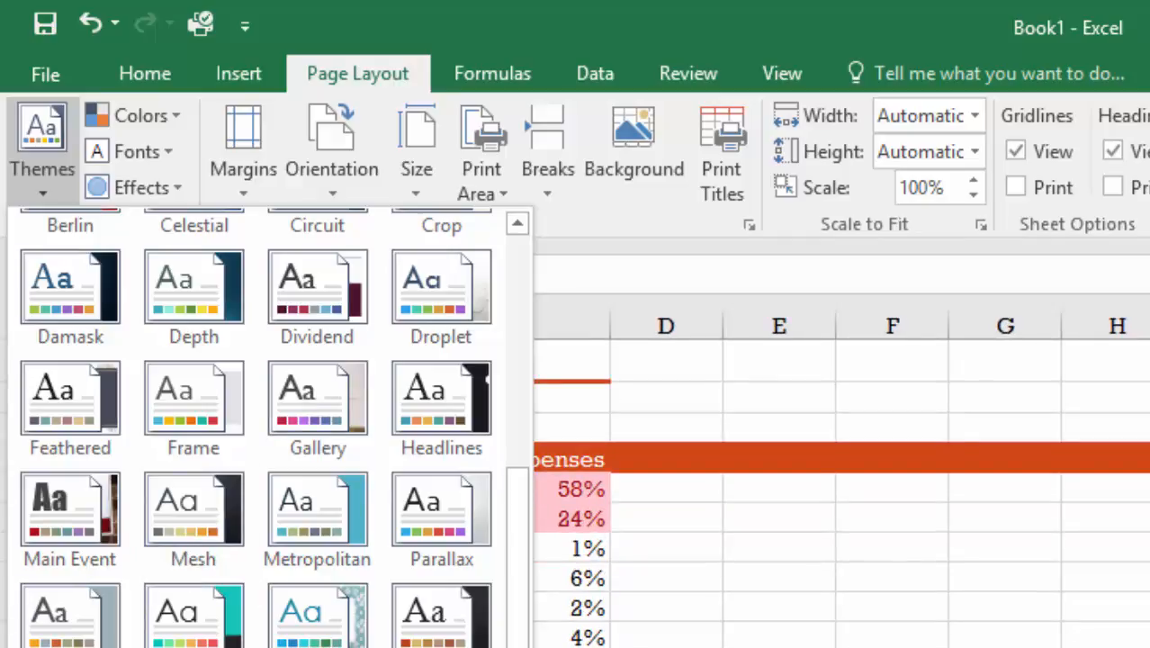
click(317, 644)
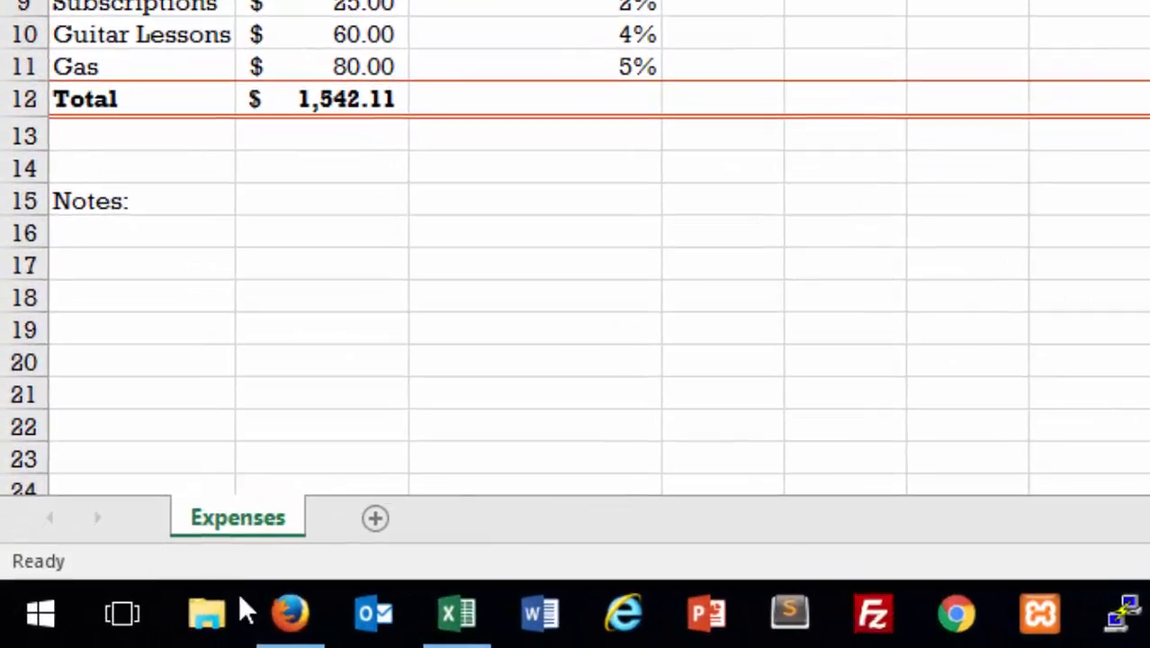
Step: Add a new worksheet after the Expenses sheet and name it "adf"
click(375, 518)
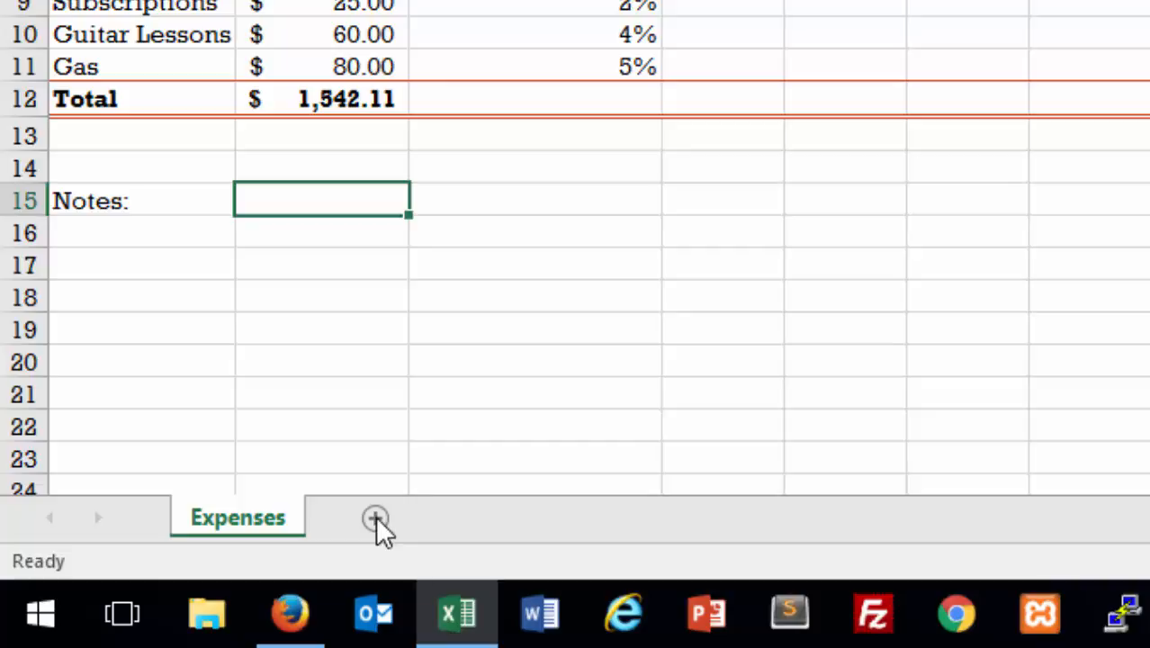
click(376, 519)
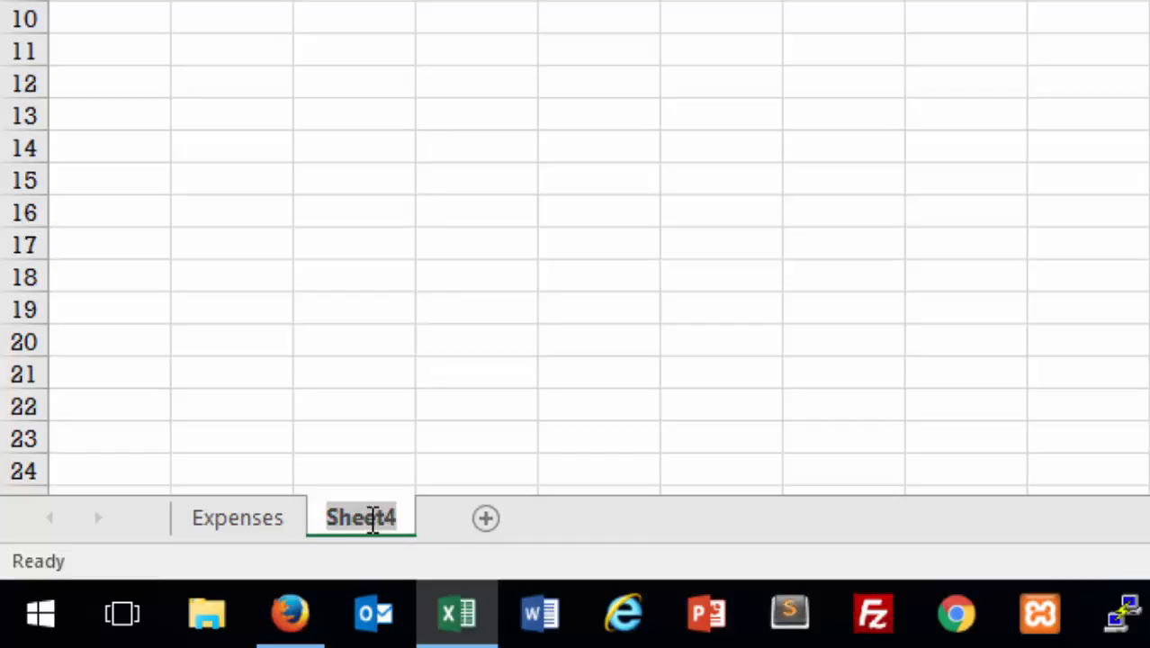
text(adf)
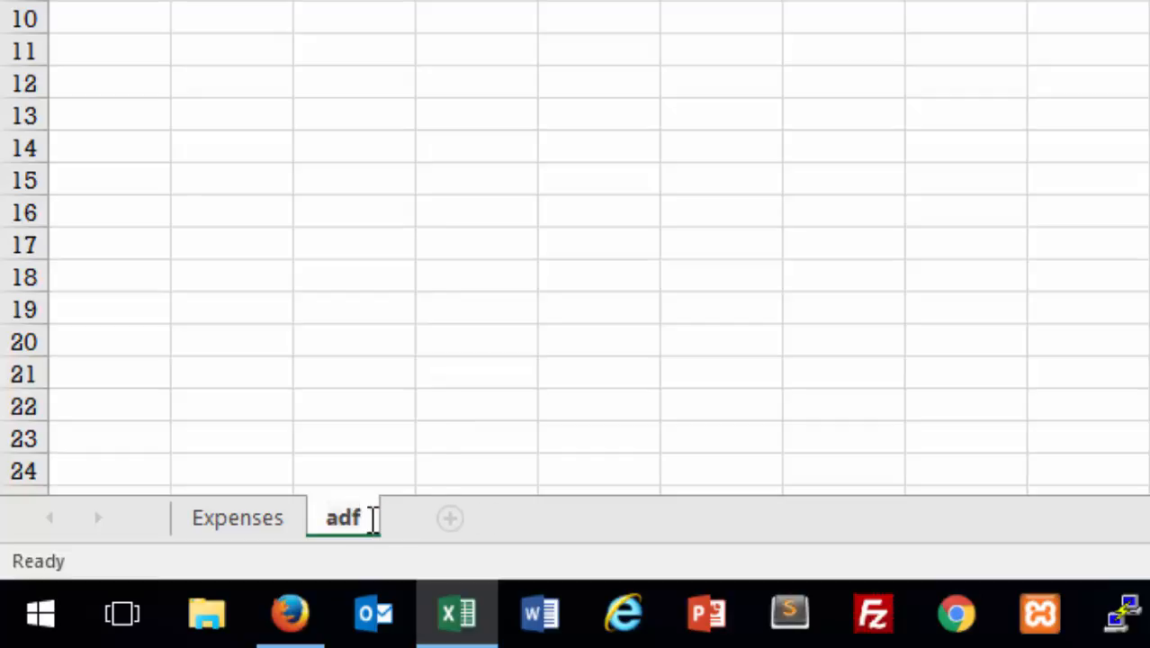
Step: Rename the "adf" worksheet as "My sheet"
right_click(372, 525)
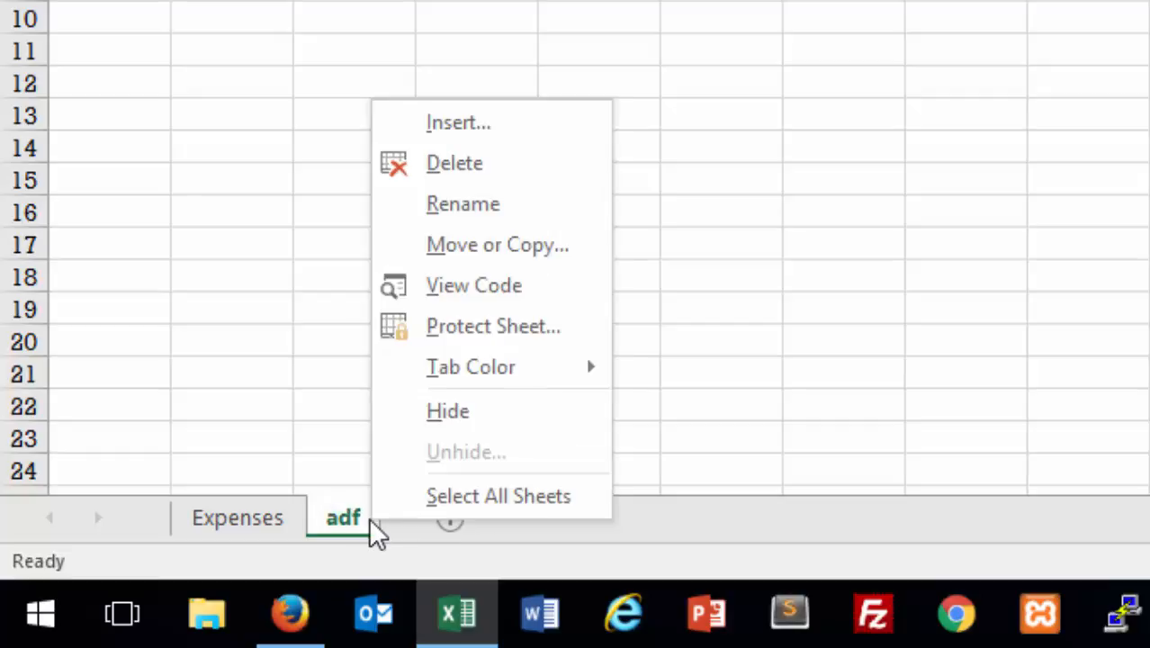
click(504, 206)
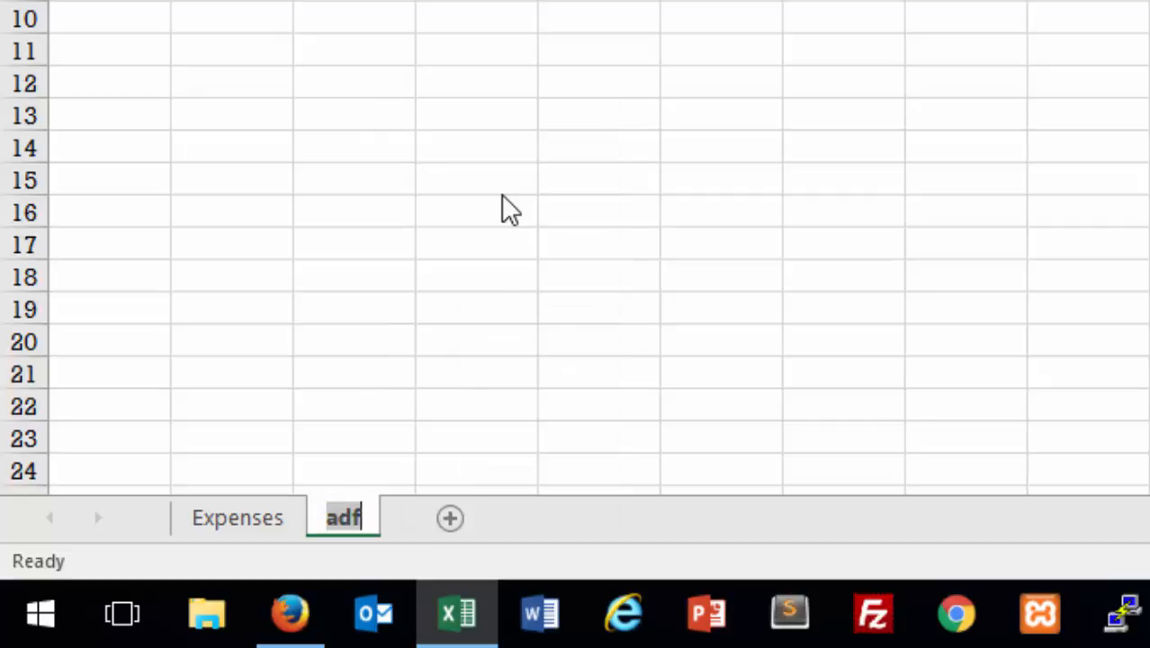
text(My sheet)
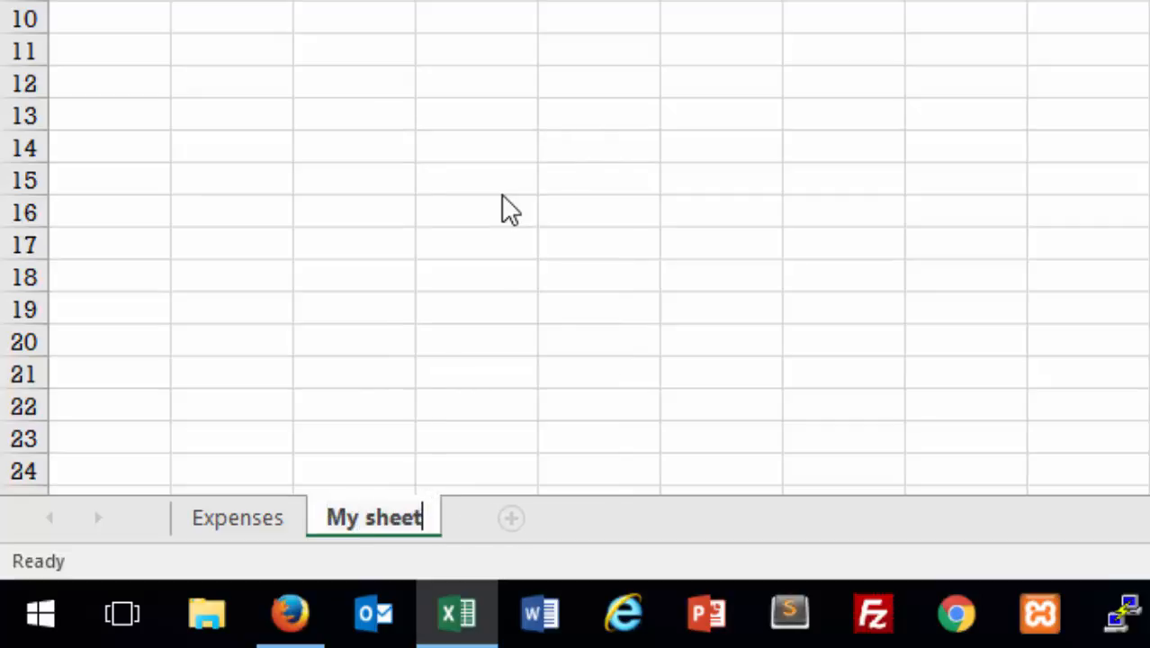
key(Return)
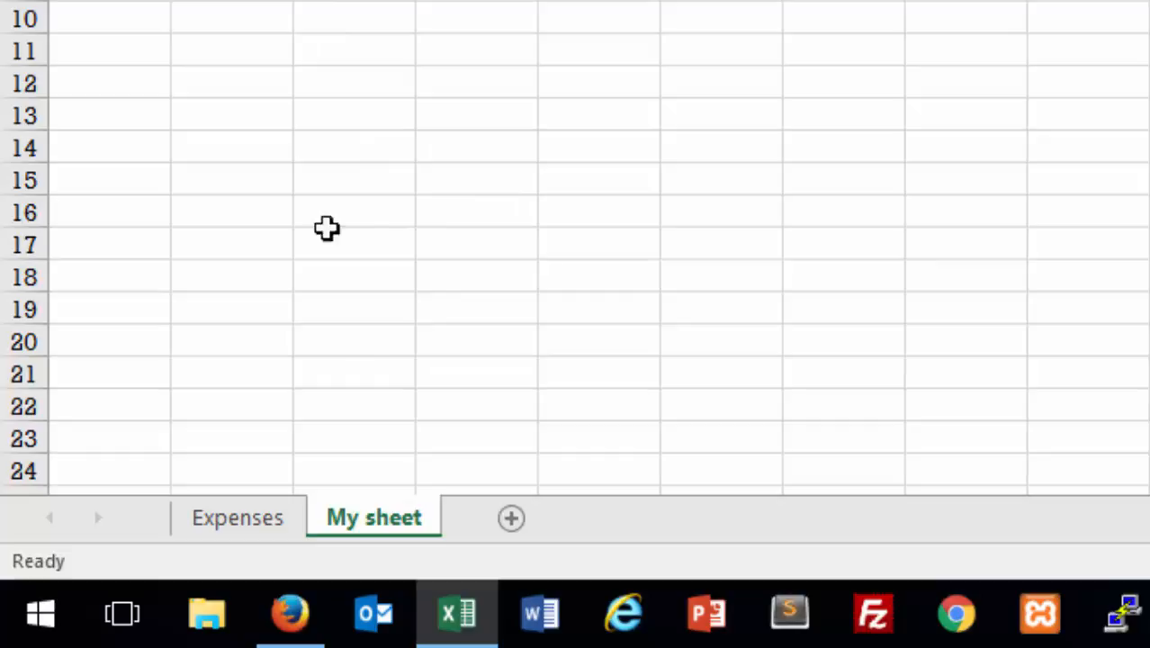
Step: Copy the expense names and amounts in A4:B12 of the Expenses sheet into My sheet, starting at cell B5
click(245, 519)
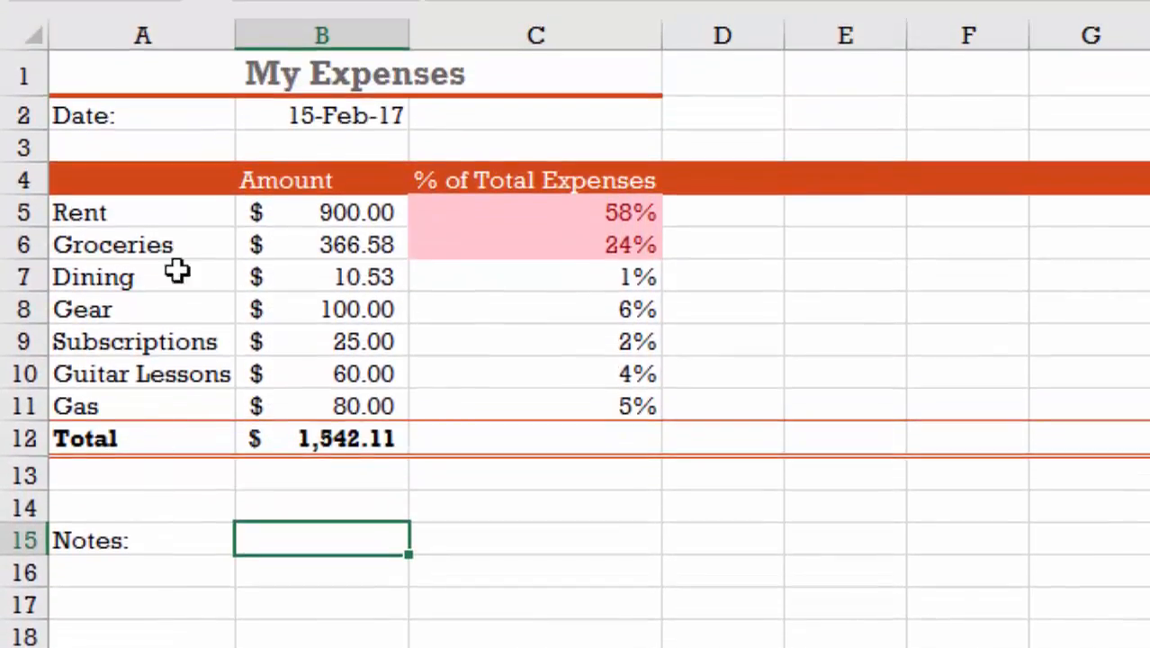
click(113, 177)
mouse_move(114, 177)
mouse_down()
mouse_move(193, 223)
mouse_move(319, 228)
mouse_move(334, 427)
mouse_up()
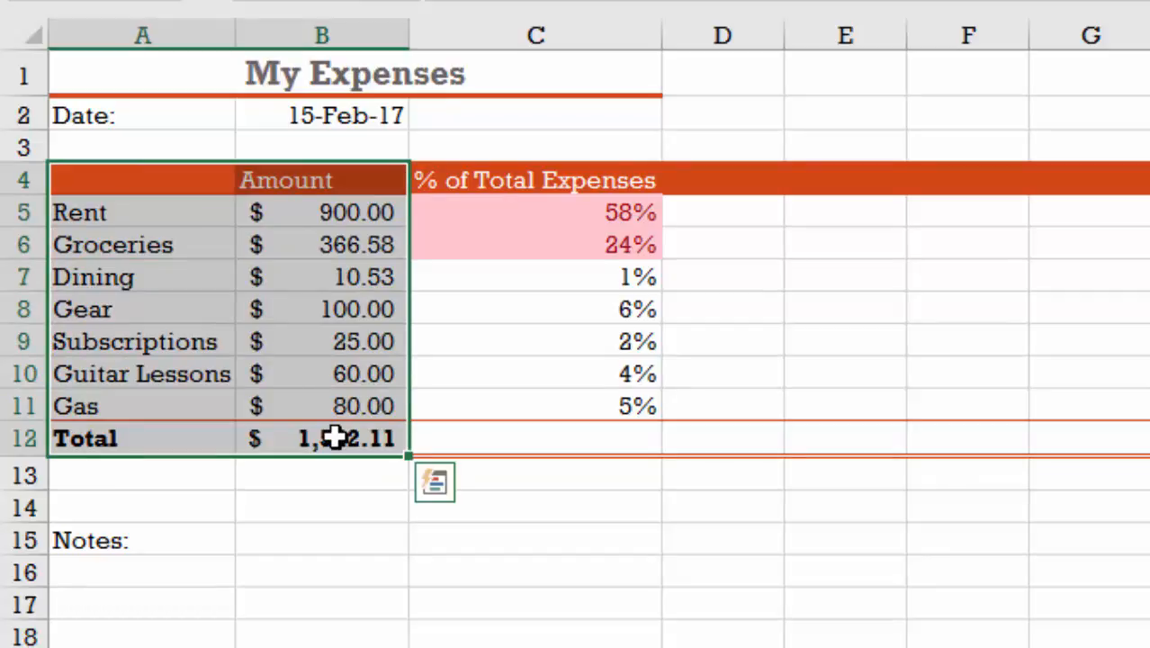
key(ctrl+c)
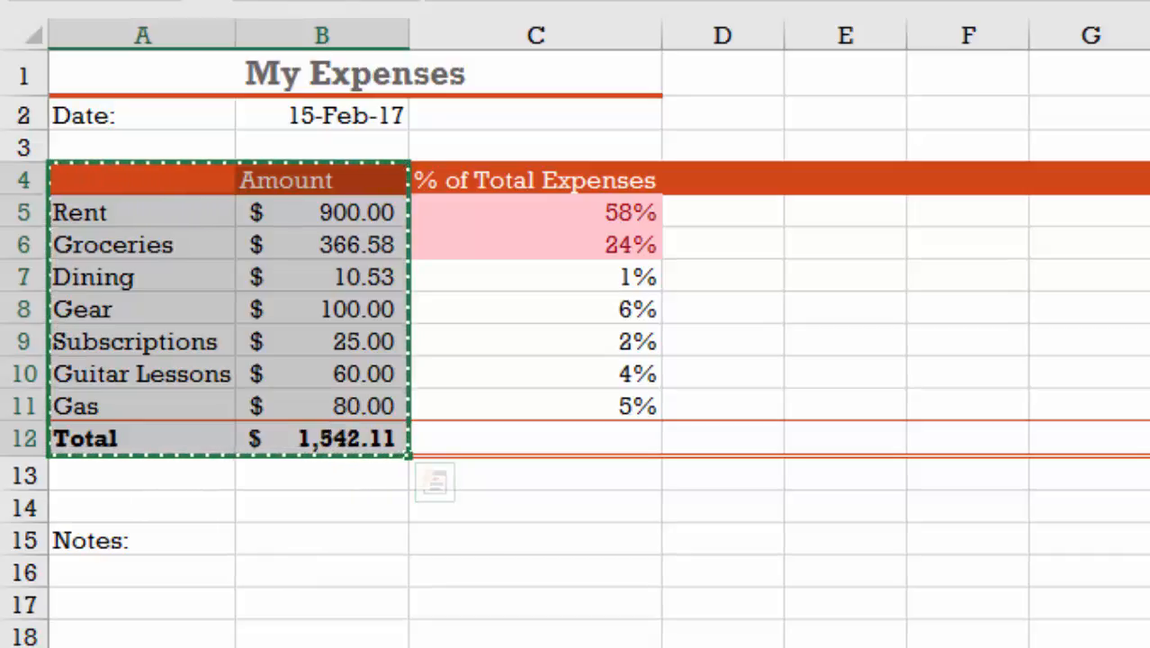
click(422, 645)
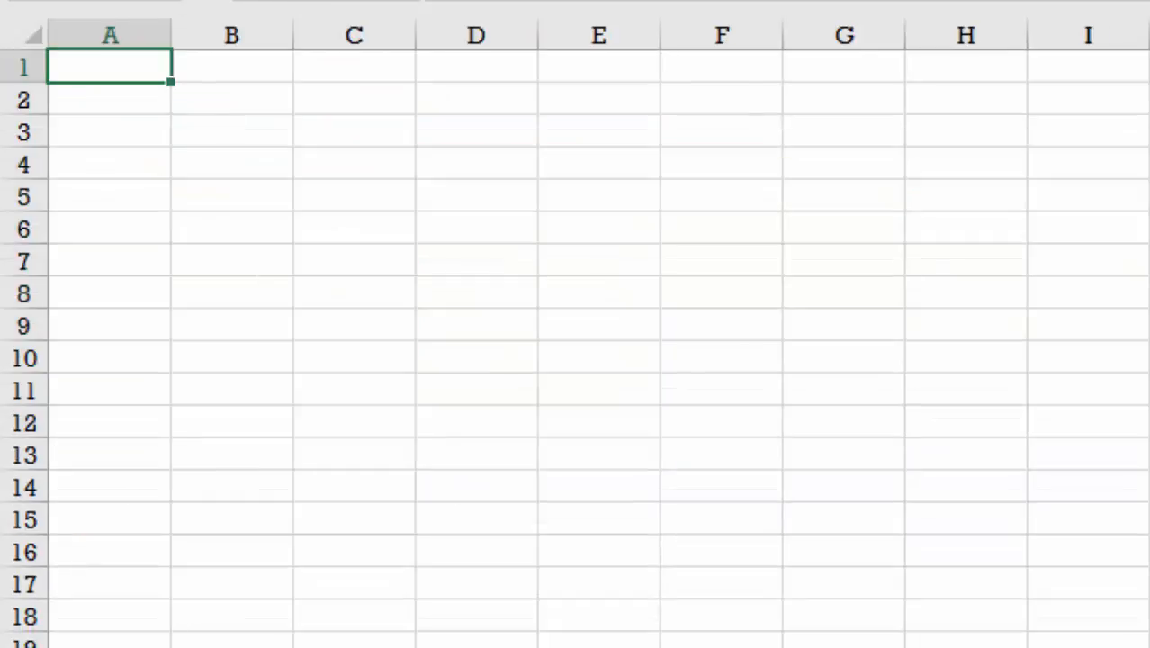
click(203, 196)
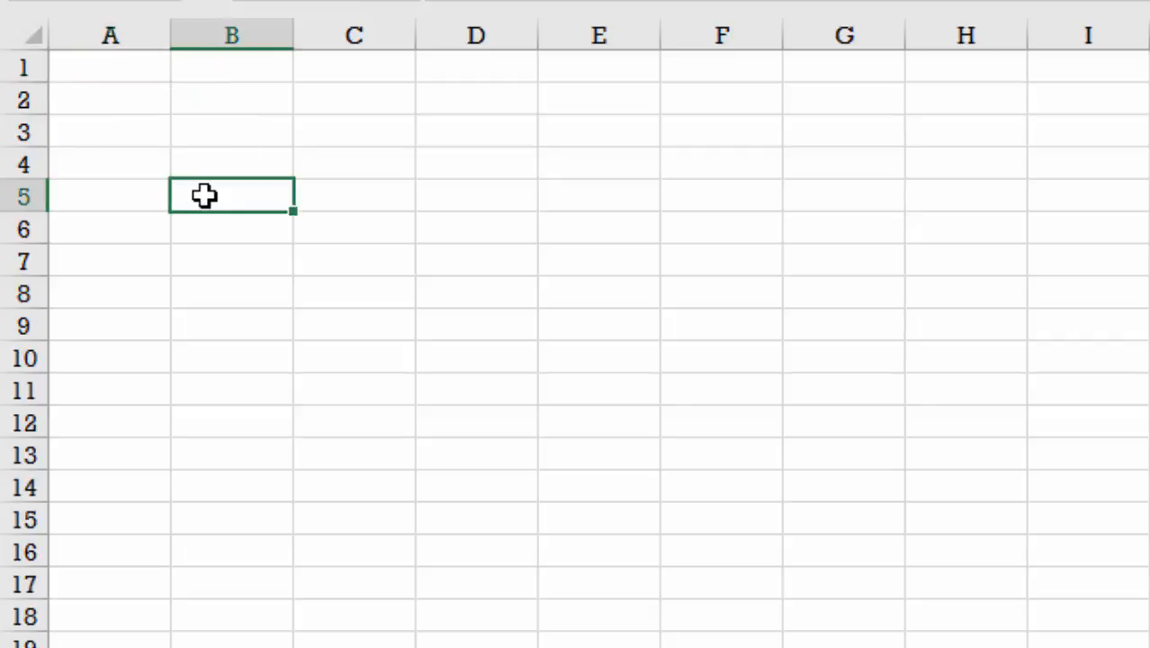
key(ctrl+v)
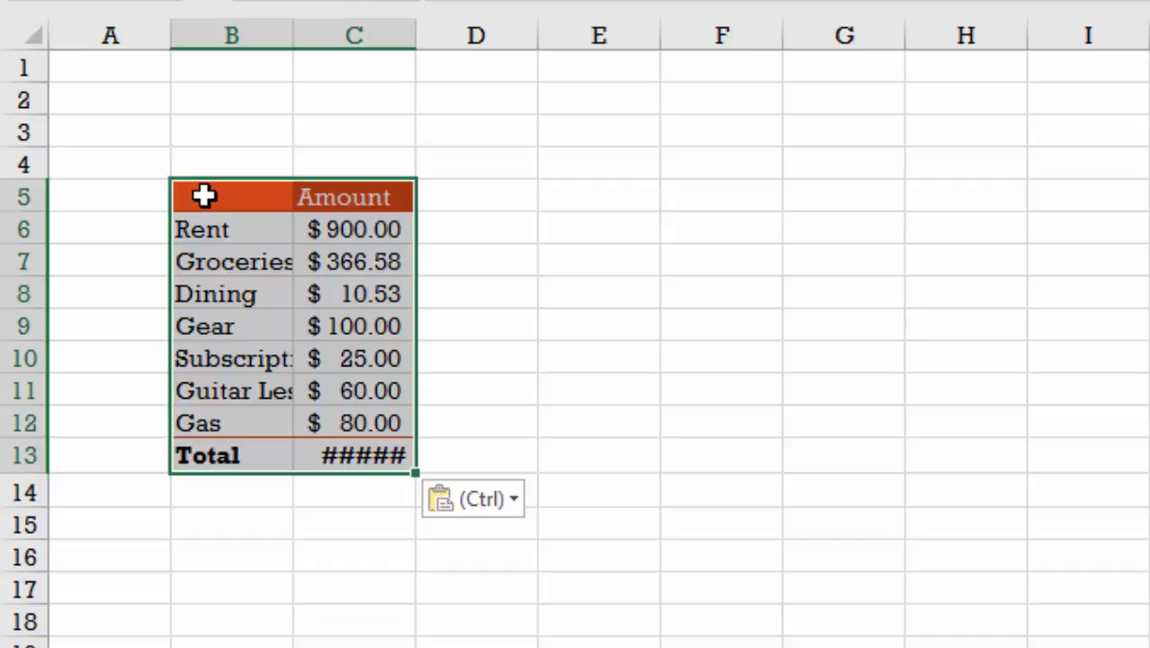
click(255, 563)
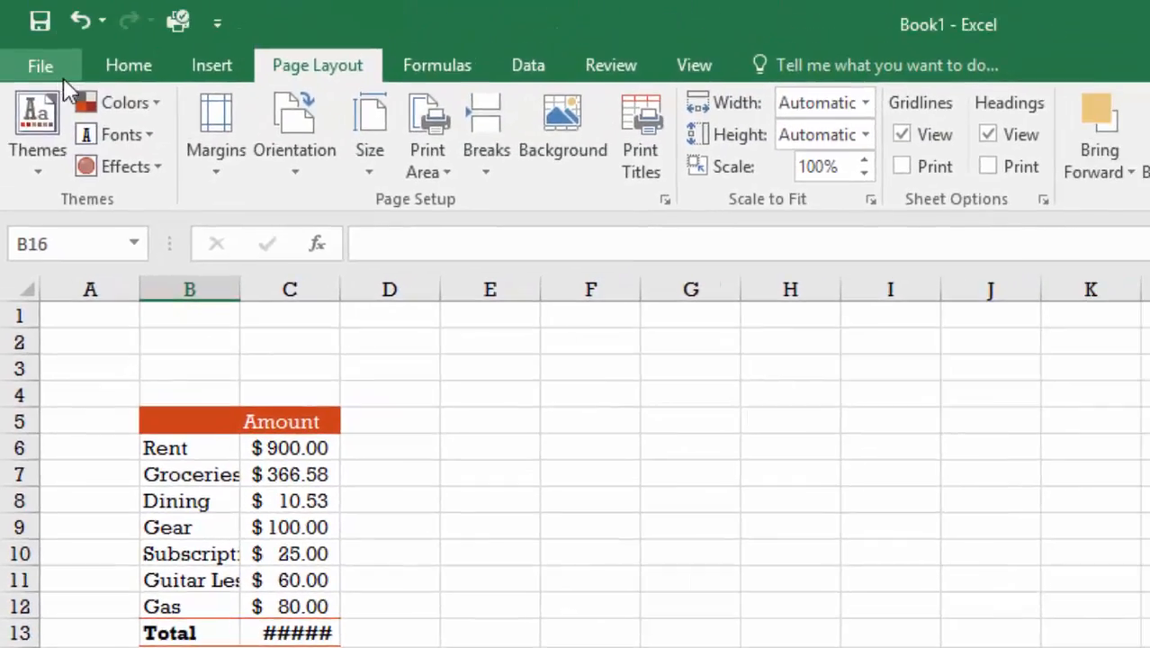
Step: Paste the copied expense data a second time at cell F5 of My sheet, as formulas only without formatting
click(121, 76)
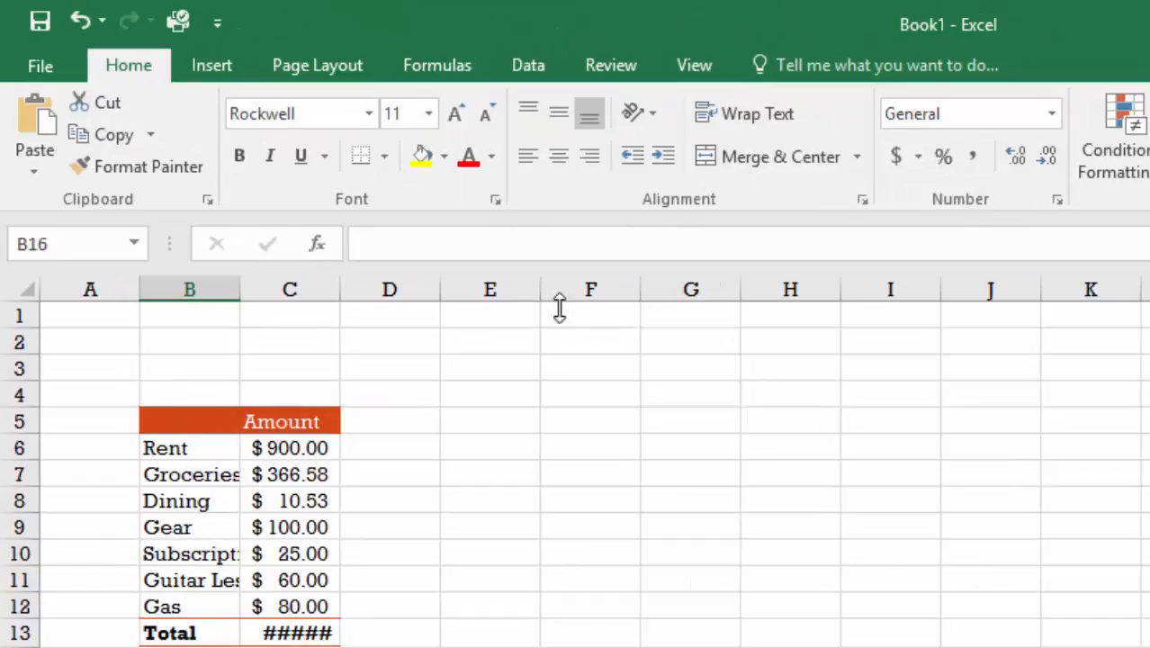
click(592, 423)
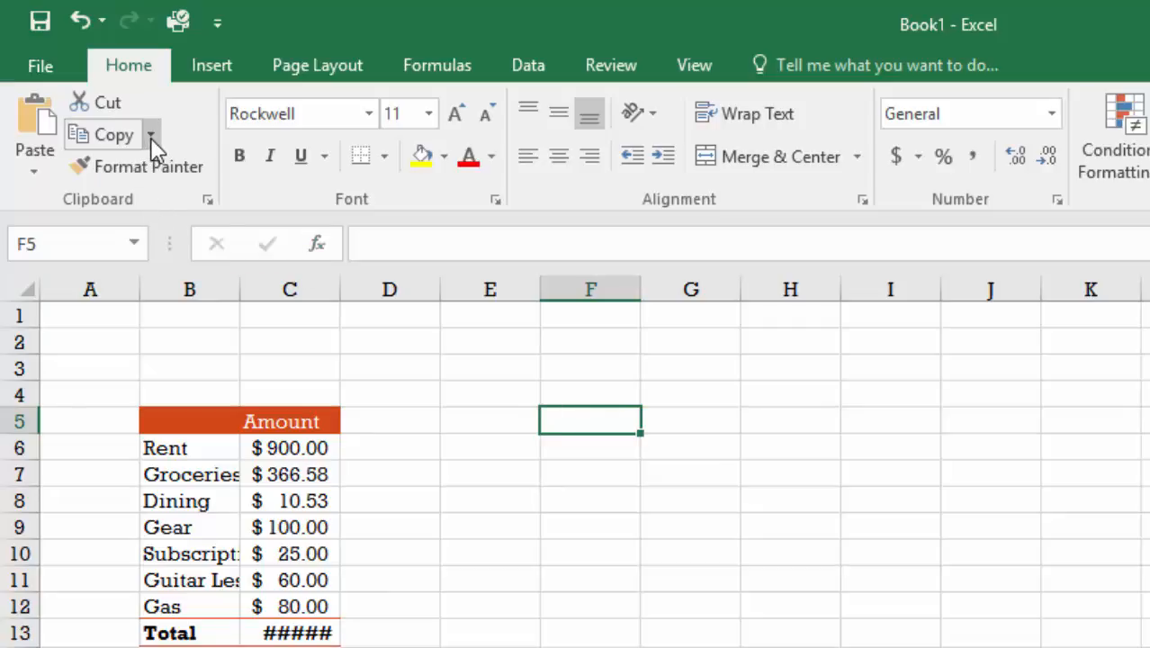
click(35, 176)
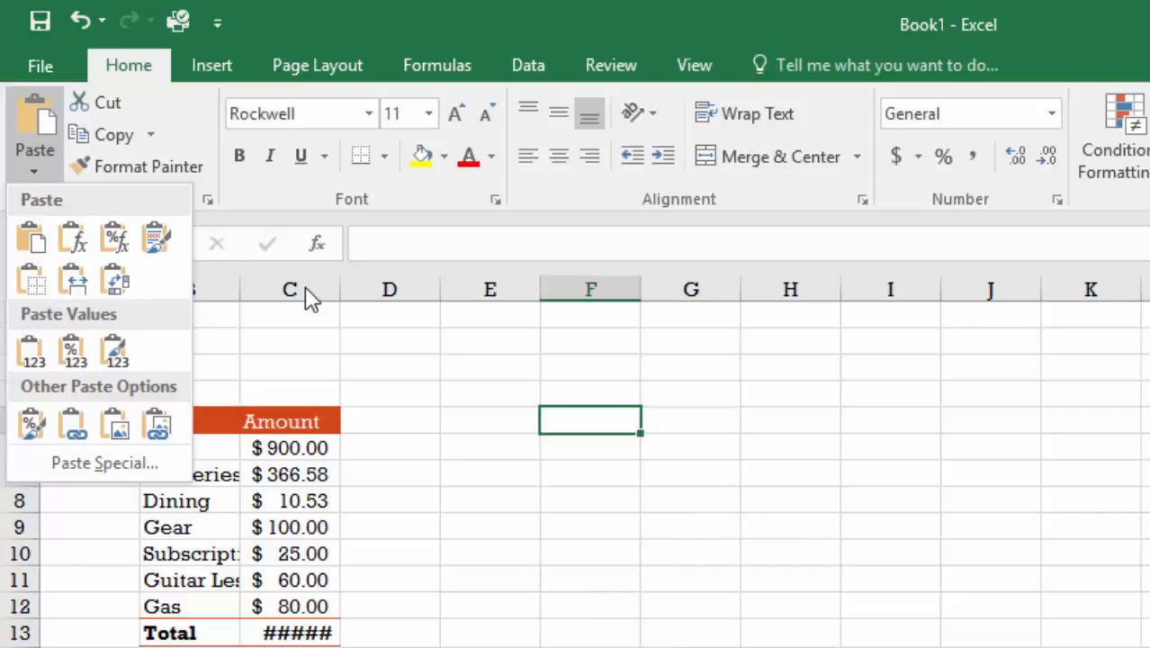
click(78, 243)
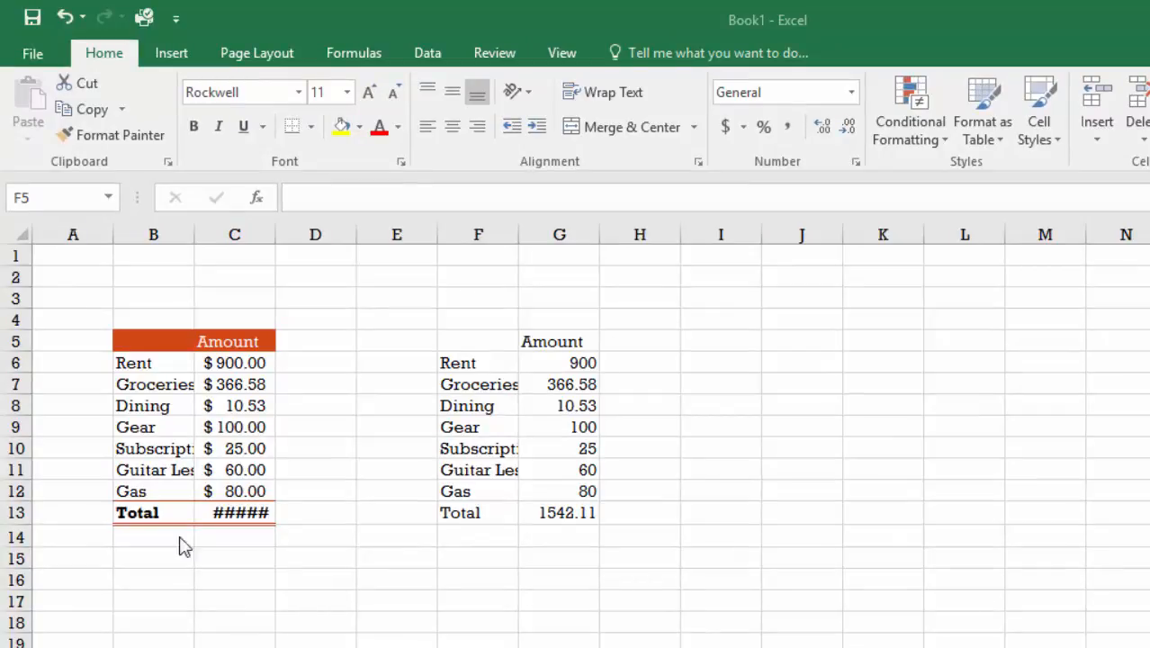
key(ctrl+a)
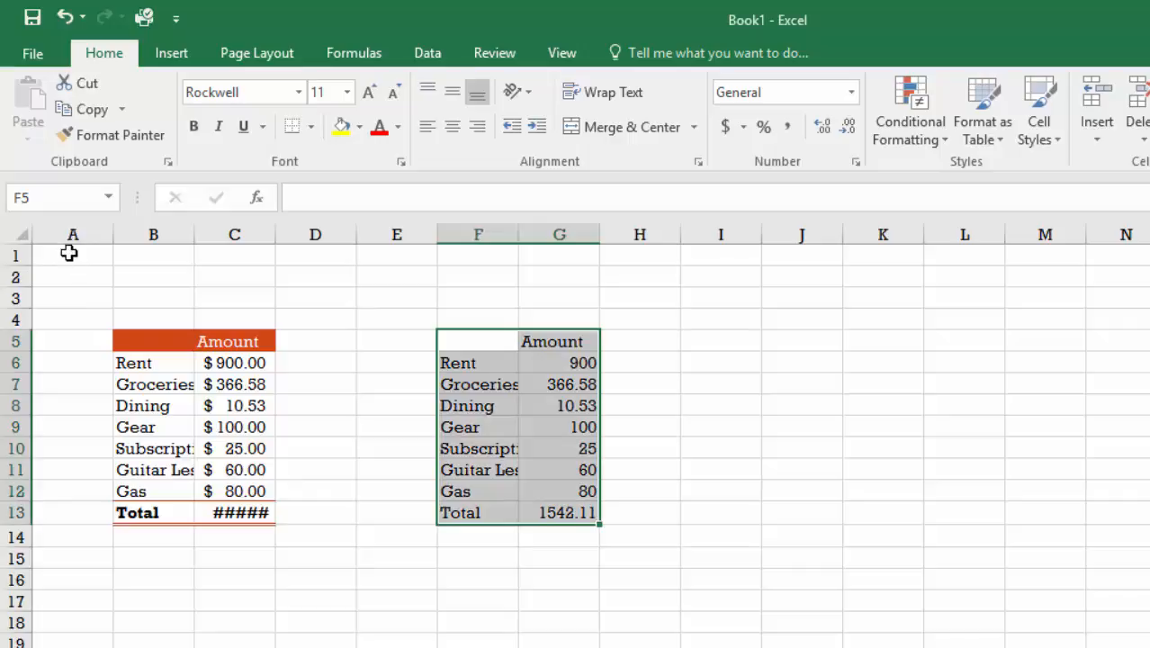
Step: Enter "SOME TITLE" in cell A1 of My sheet and autofit column A to the text
click(70, 253)
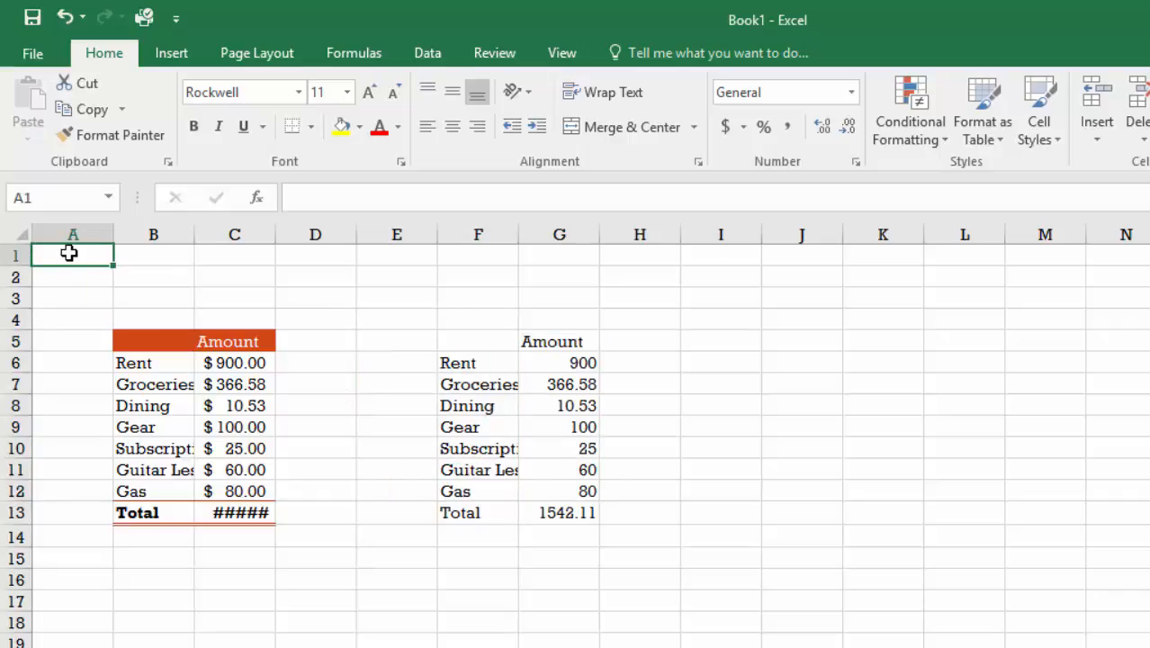
text(SOM)
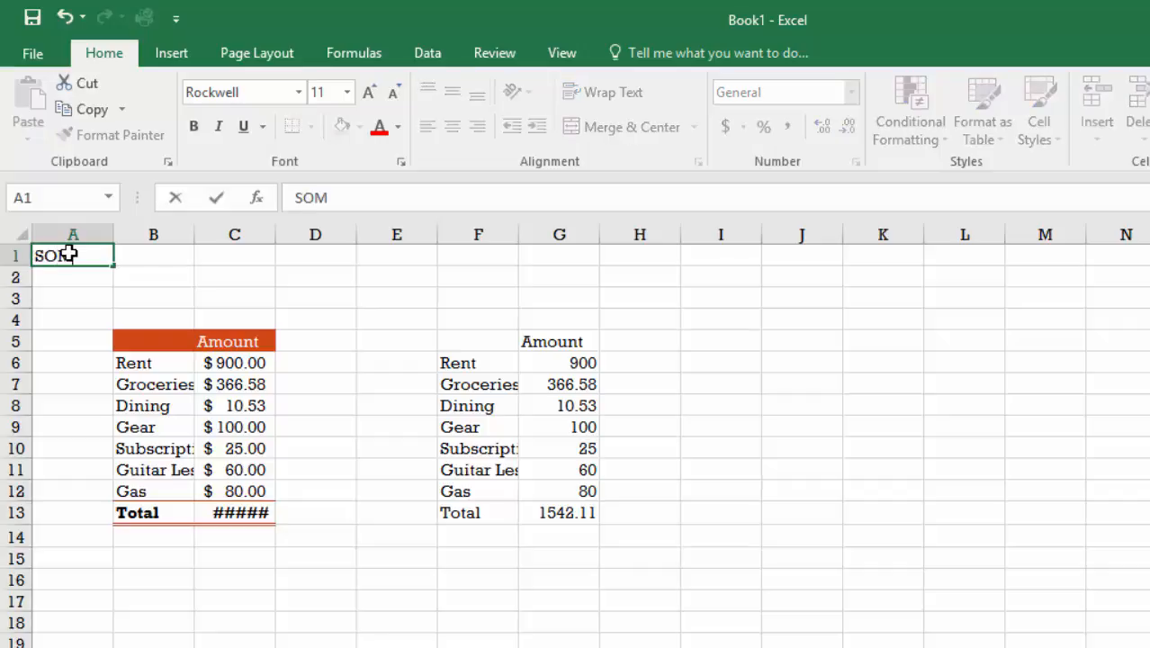
text(E TITLE)
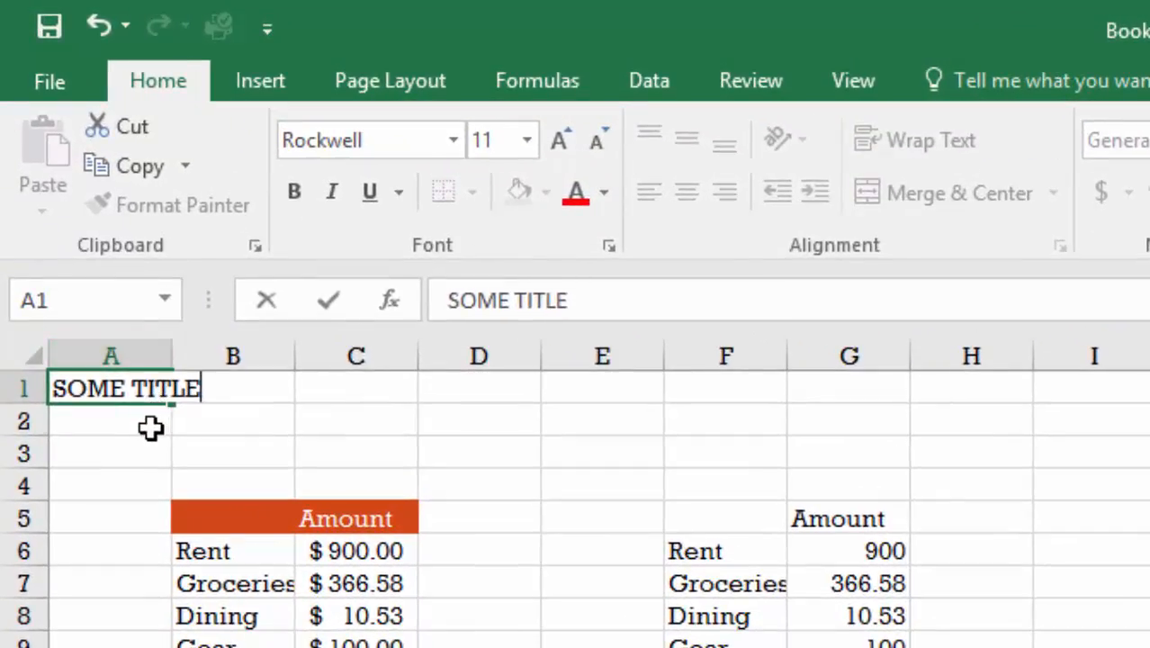
key(Return)
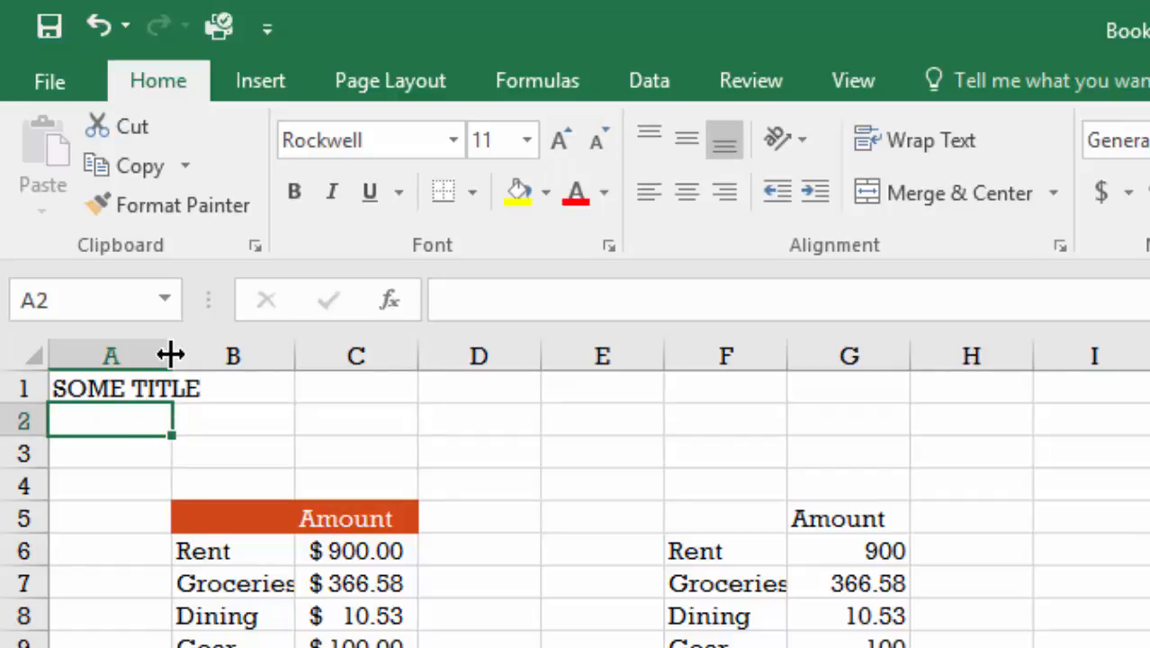
double_click(171, 354)
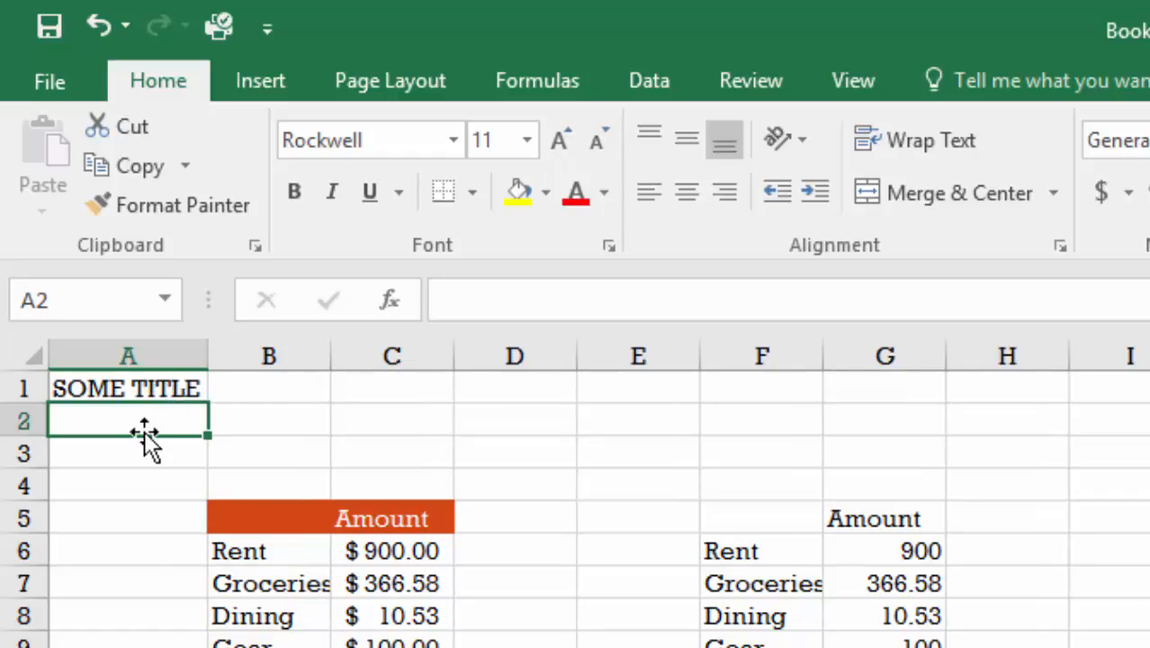
Step: Copy the formatting of the "My Expenses" title on the Expenses sheet onto cell A1 of My sheet with Format Painter
click(161, 385)
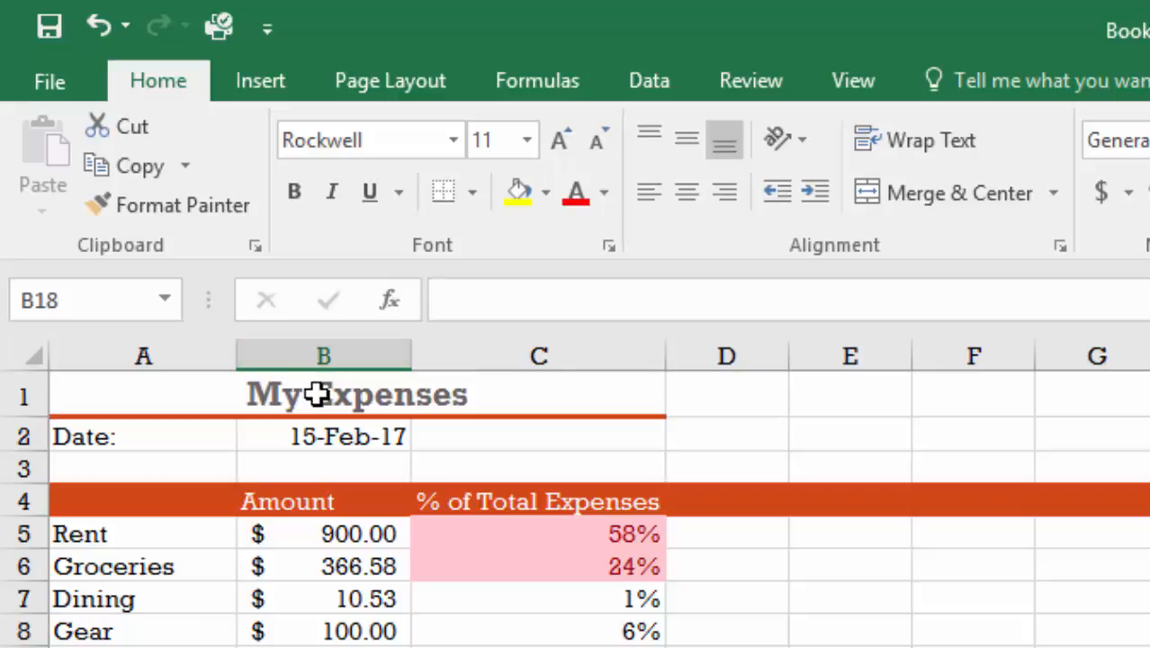
click(150, 399)
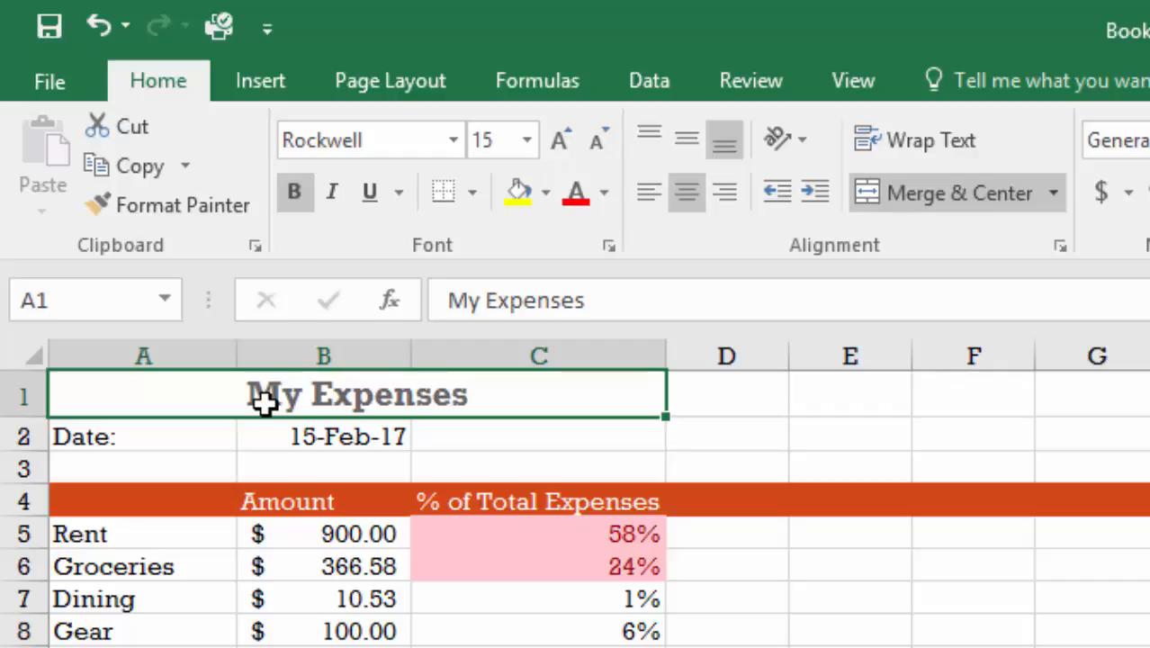
click(168, 202)
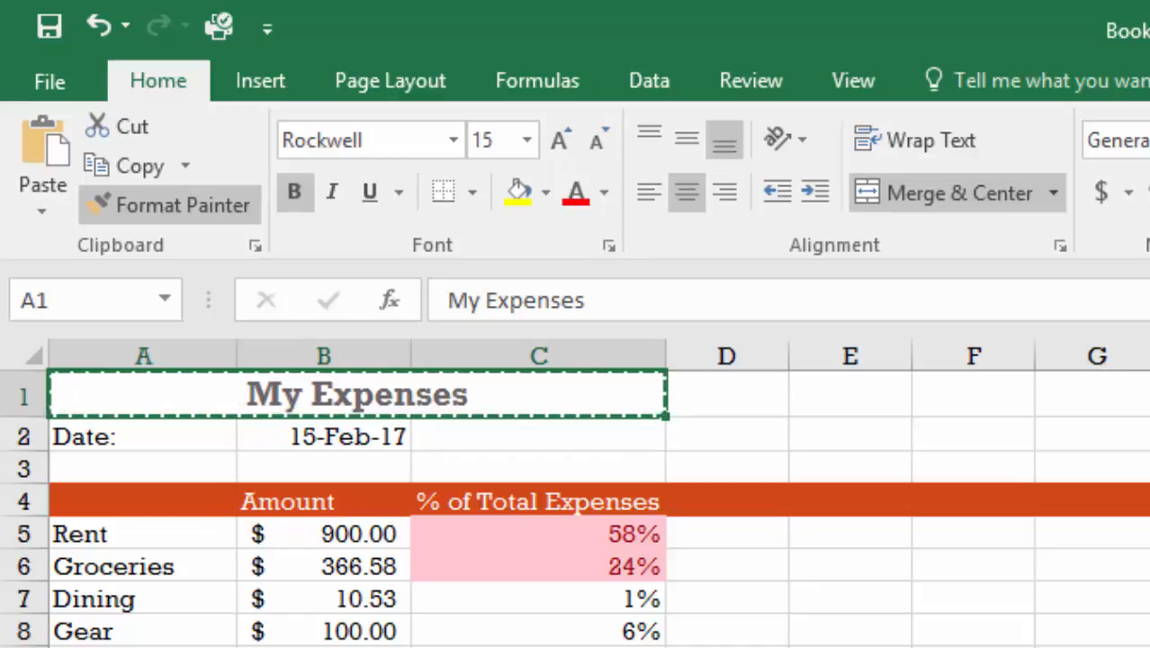
key(ctrl+Page_Down)
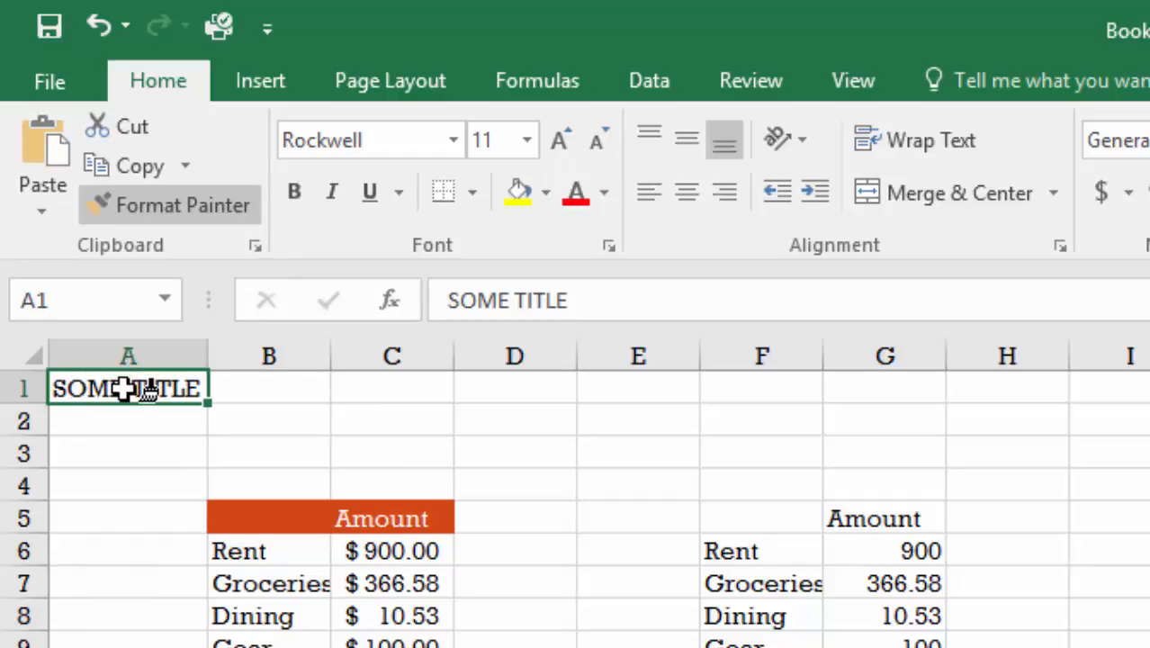
click(125, 388)
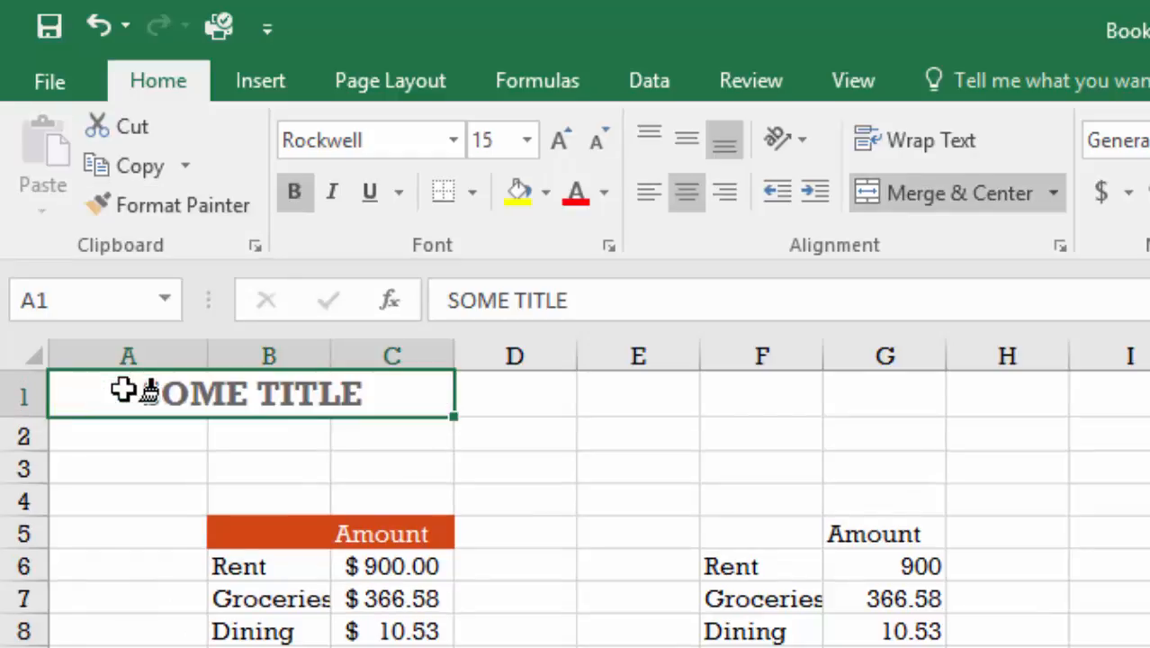